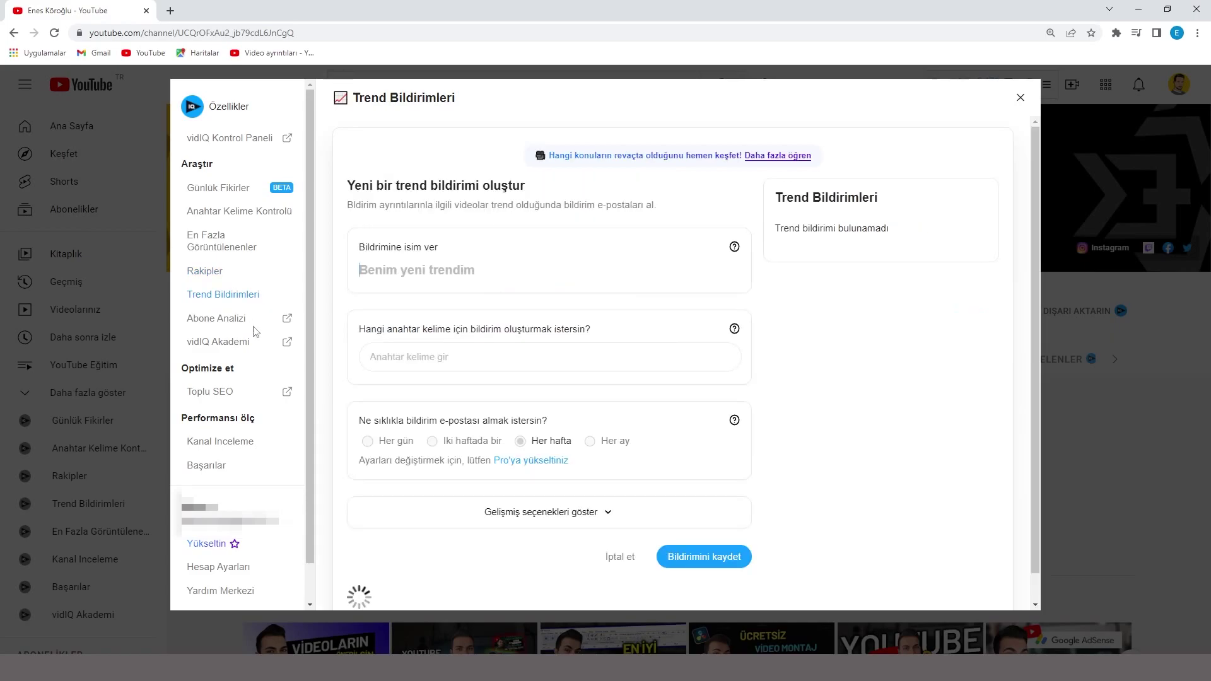
Close the trend alerts window and check the AI title suggestions available for the video1 title in YouTube Studio.
{"action": "left_click", "coordinate": [1020, 97]}
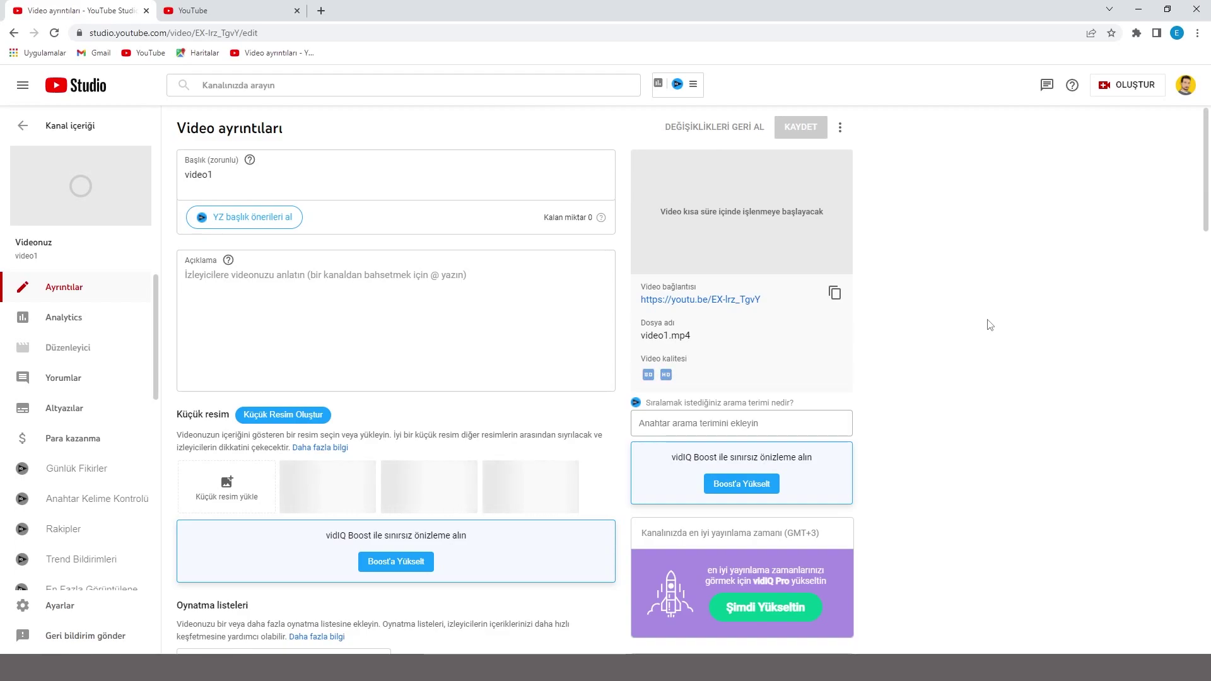
{"action": "left_click", "coordinate": [270, 221]}
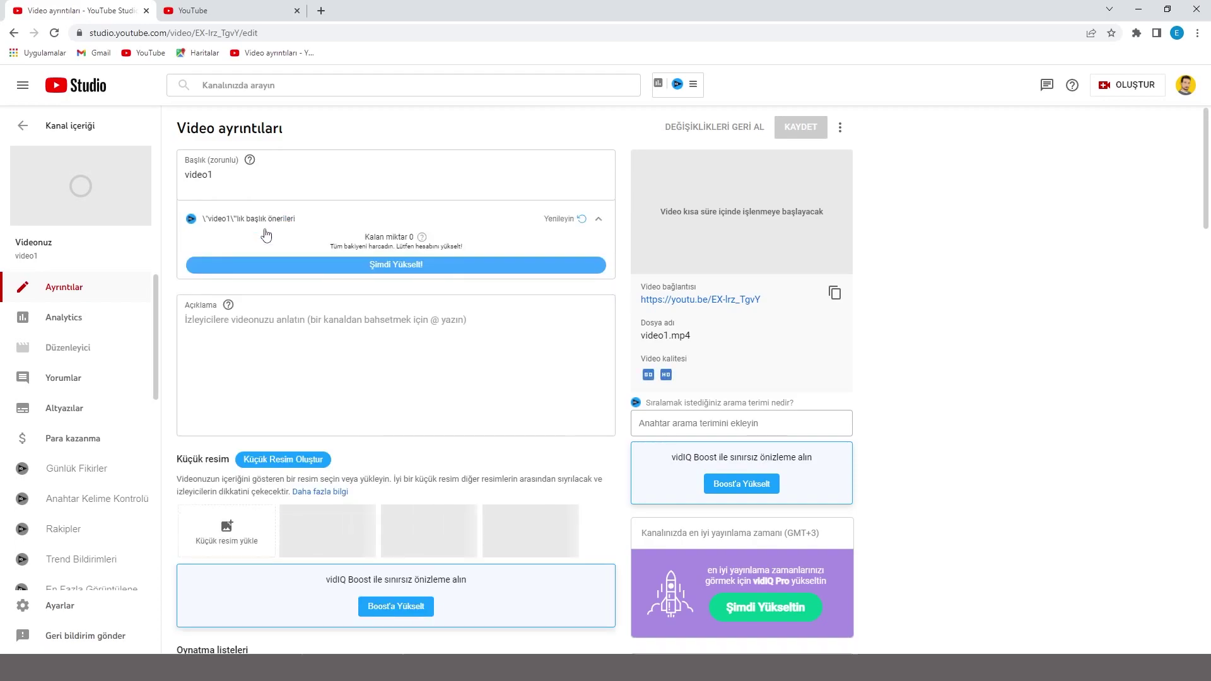
{"action": "double_click", "coordinate": [411, 238]}
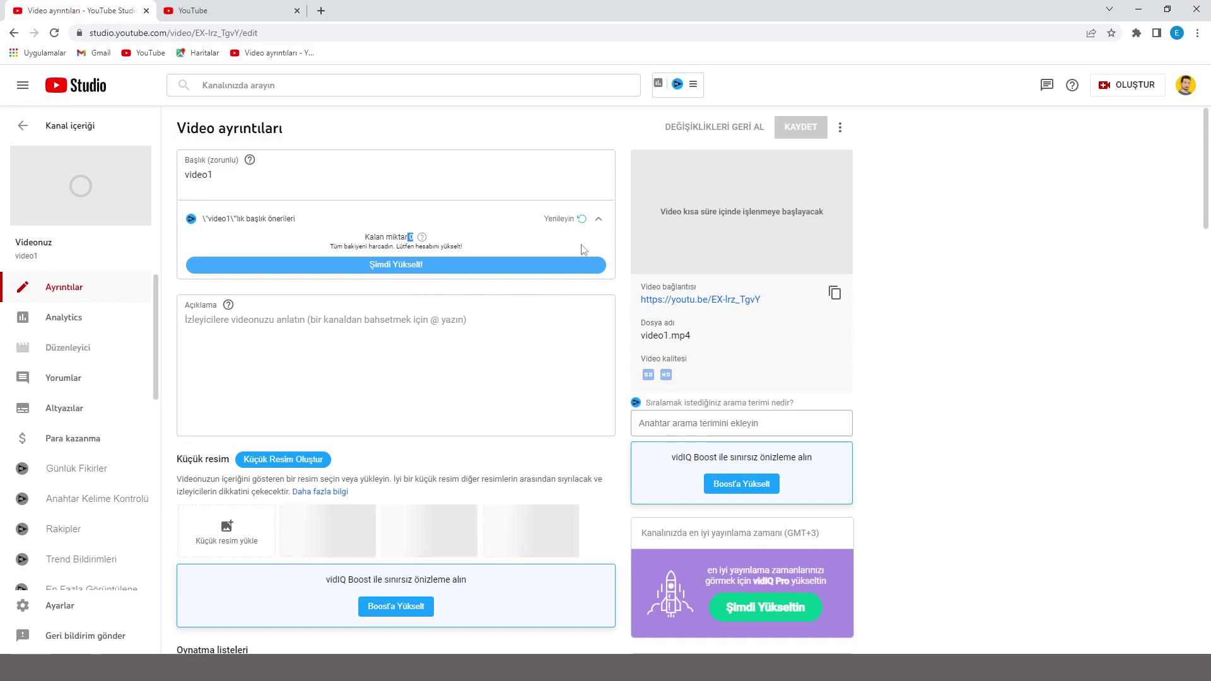
{"action": "left_click", "coordinate": [278, 219]}
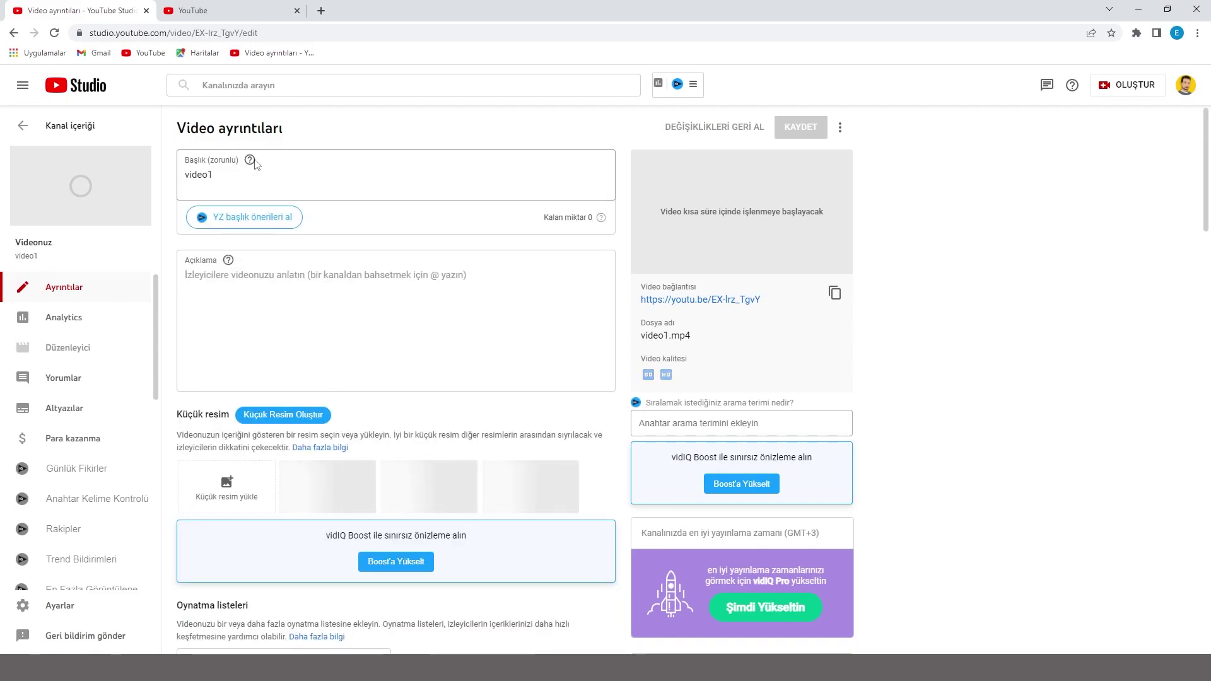
Search YouTube for bitcoin and title the Studio video "BİTCOİN NEDİR? - BİTCOİN YÜKSELİŞE GEÇECEK Mİ? - BİTCOİN NASIL ALINIR?".
{"action": "left_click", "coordinate": [215, 11]}
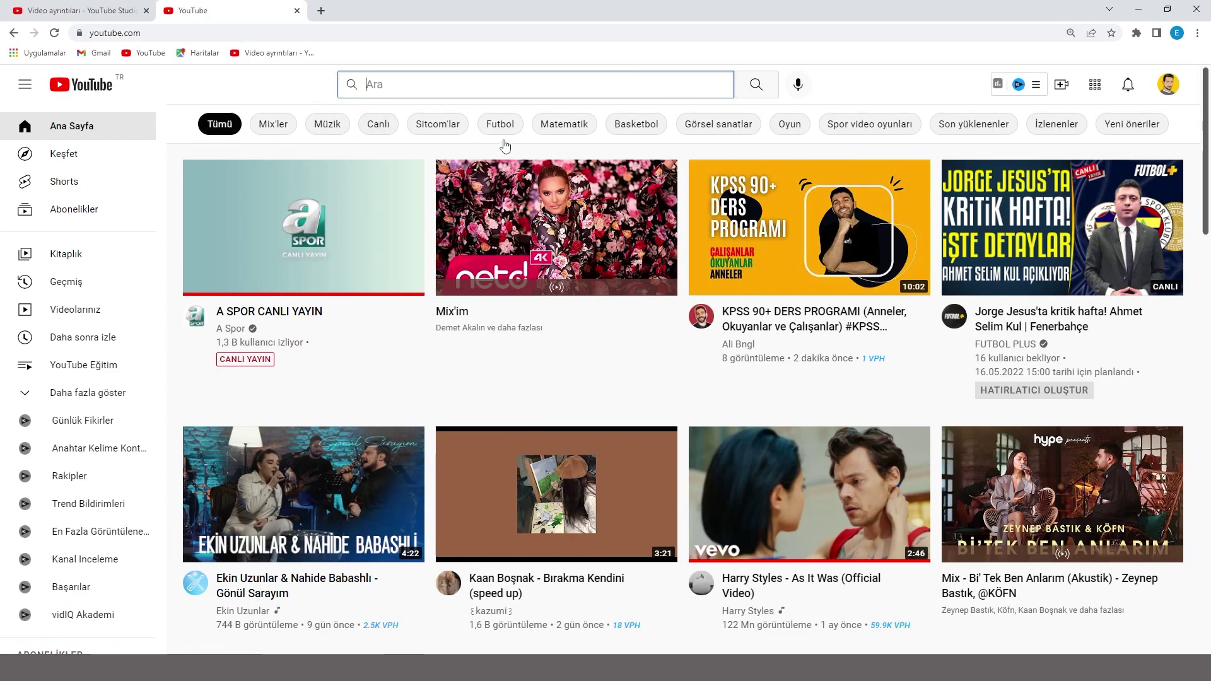
{"action": "type", "text": "bitcoin"}
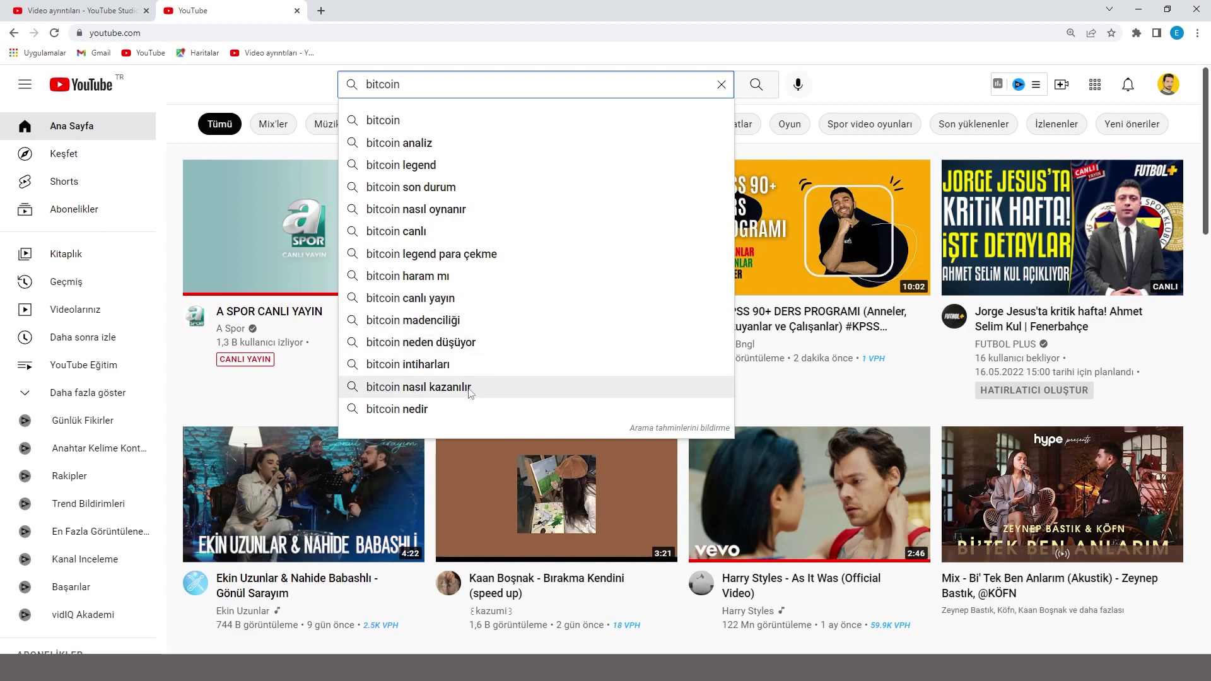
{"action": "left_click", "coordinate": [411, 130]}
{"action": "key", "text": "ctrl+shift+Tab"}
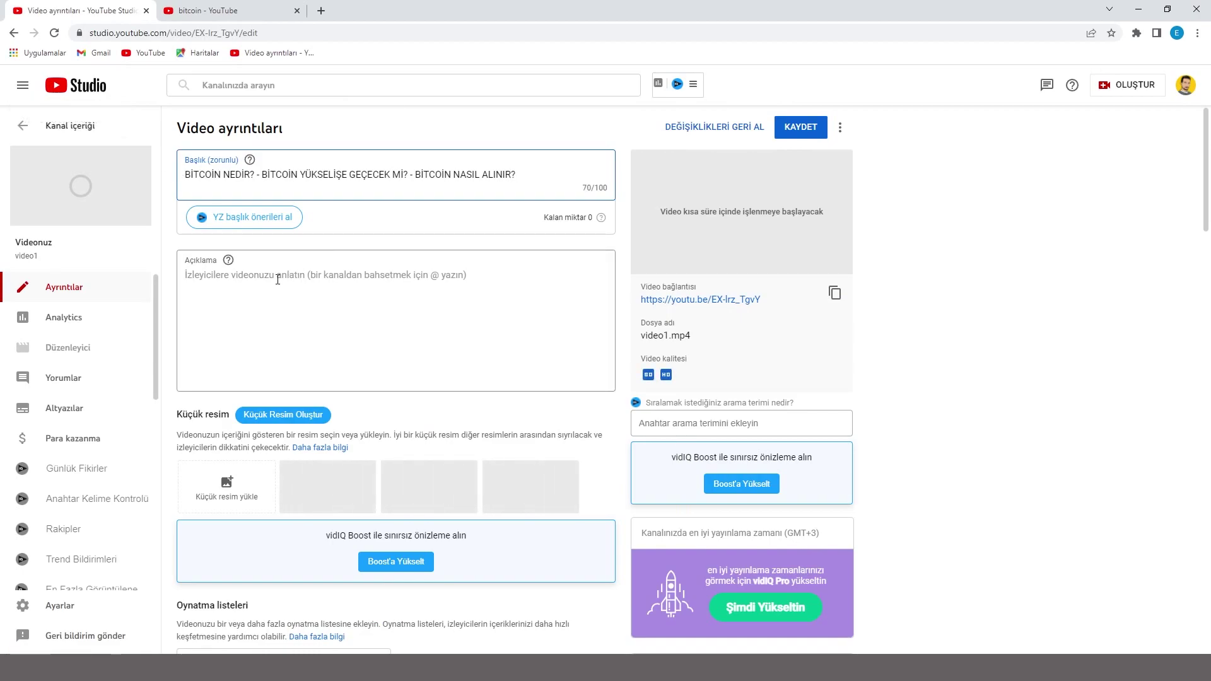
Write a Turkish description covering what bitcoin is, buying, selling, types, price direction and earning money, ending with #bitcoin #bitcoinalımsatım #bitcoinnedir.
{"action": "left_click", "coordinate": [248, 273]}
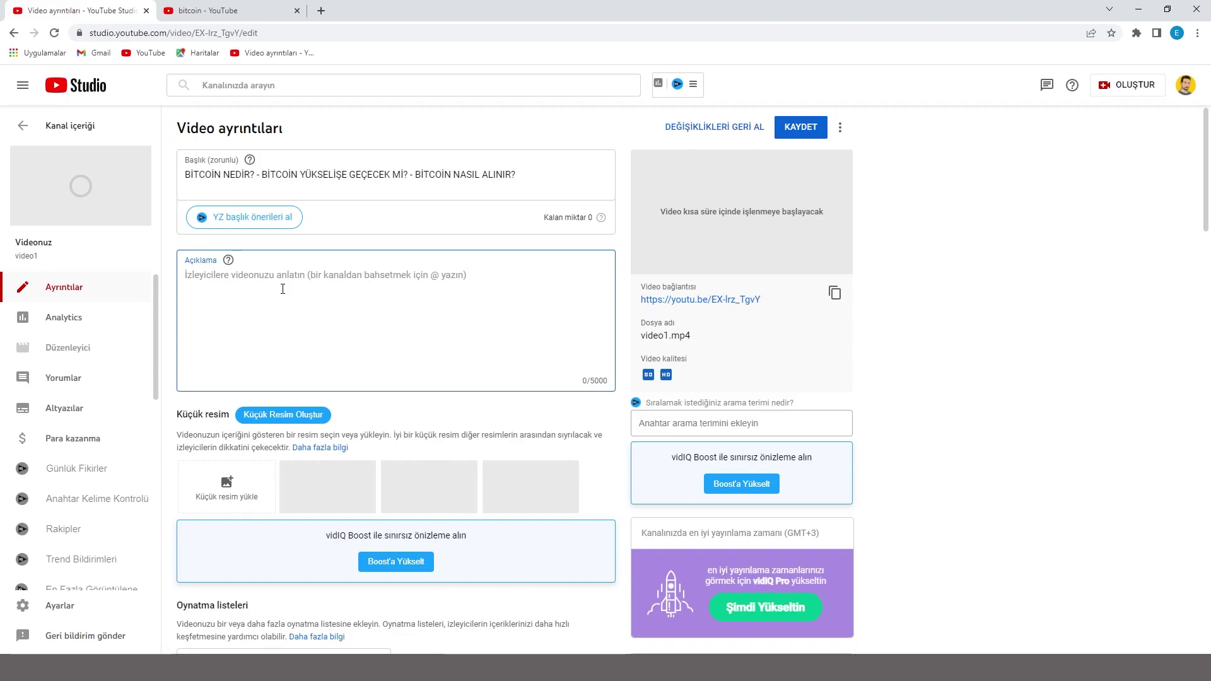
{"action": "type", "text": "Merhabalar, bu videoda bitcoin nedir, bitcoin nasıl alınır ve satılır, bitcoin çeşitleri nelerdir, bitcoin yükselecek mi, bitcoin düşüşe geçer mi, bitcoin alım satımı, bitcoin ile para kazanma nasıl yapılır detaylı bir şekilde anlattım. İyi seyirler.."}
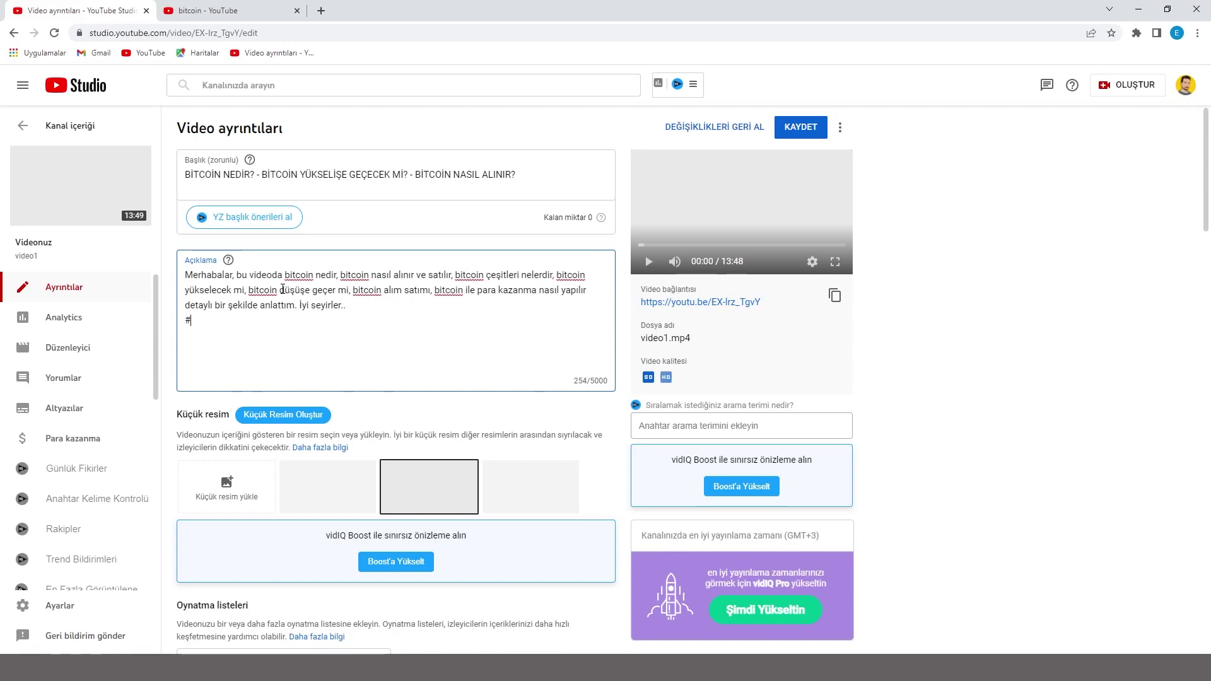
{"action": "type", "text": "bitcoin #bitcoinalımsatım #bitcoinnedir"}
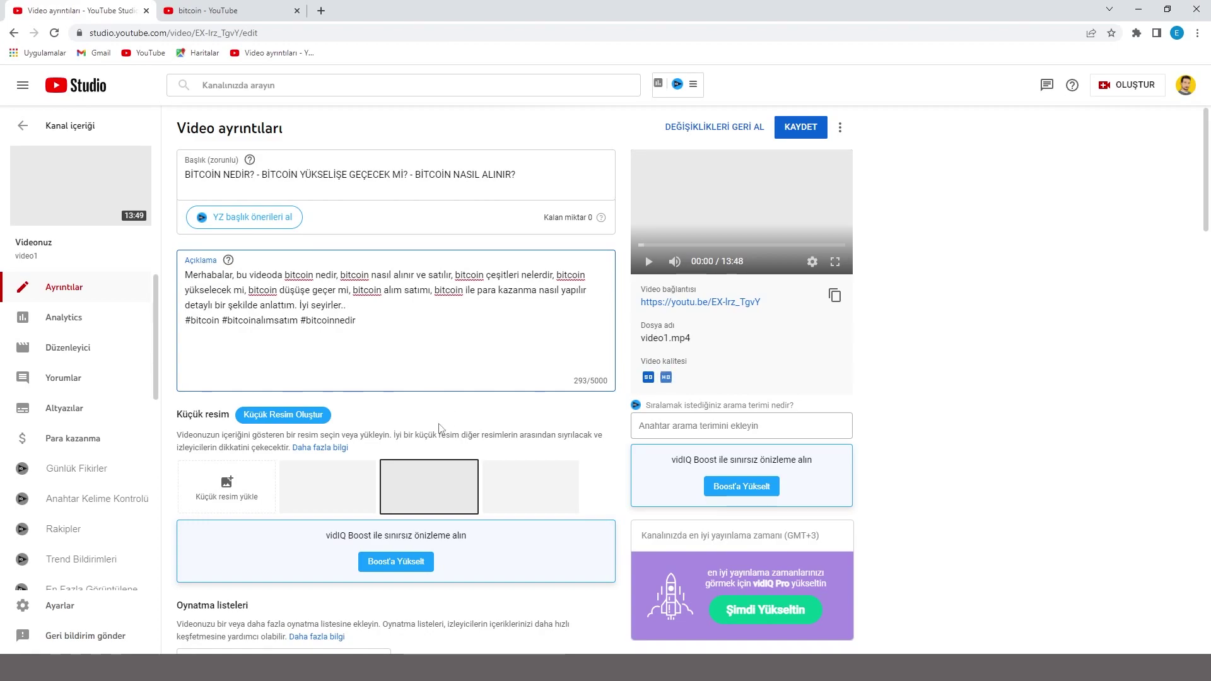
Add "bitcoin" and "bitcoin nedir" as the first two tags of the video.
{"action": "scroll", "coordinate": [435, 460], "scroll_direction": "down", "scroll_amount": 5}
{"action": "scroll", "coordinate": [436, 460], "scroll_direction": "down", "scroll_amount": 3}
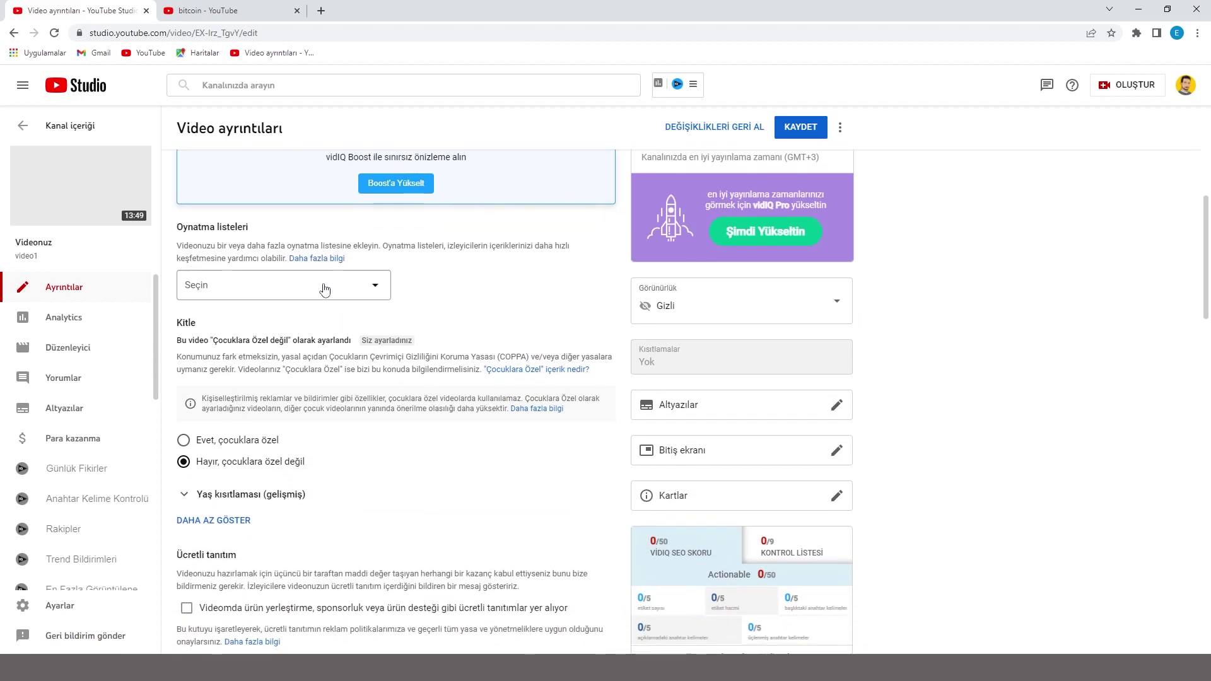
{"action": "scroll", "coordinate": [404, 441], "scroll_direction": "down", "scroll_amount": 7}
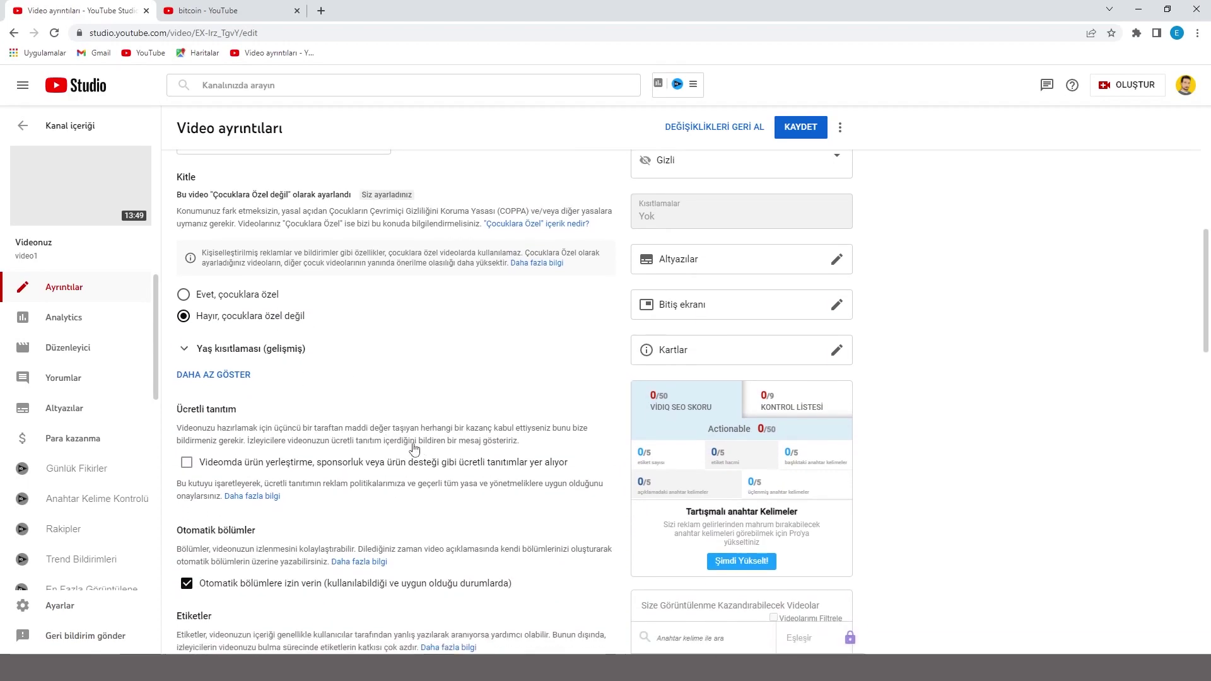
{"action": "scroll", "coordinate": [496, 418], "scroll_direction": "up", "scroll_amount": 1}
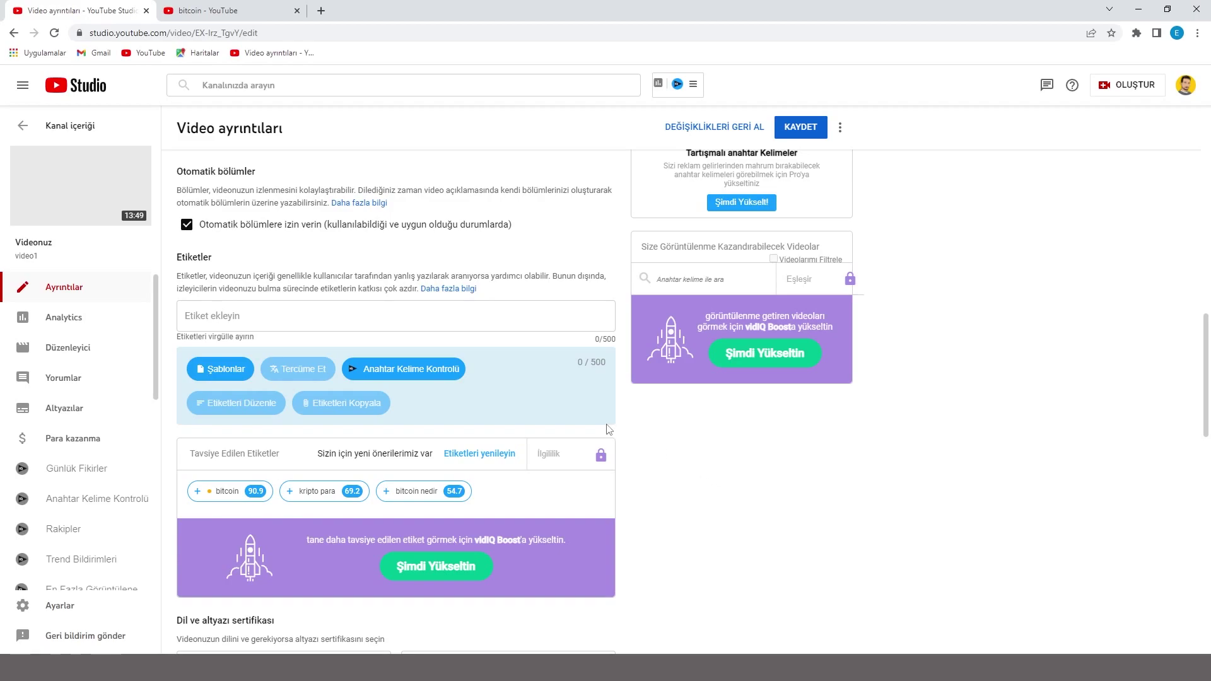
{"action": "left_click", "coordinate": [474, 318]}
{"action": "type", "text": "bi"}
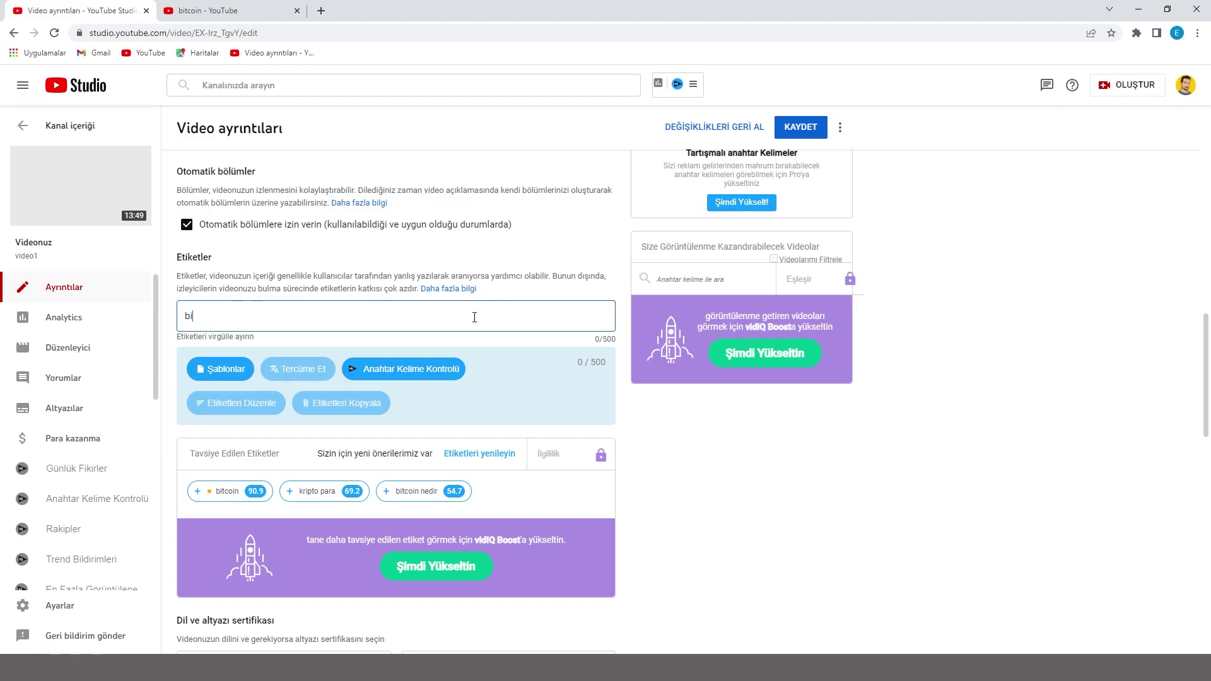
{"action": "type", "text": "tcoin"}
{"action": "key", "text": "Return"}
{"action": "type", "text": "bitcoi"}
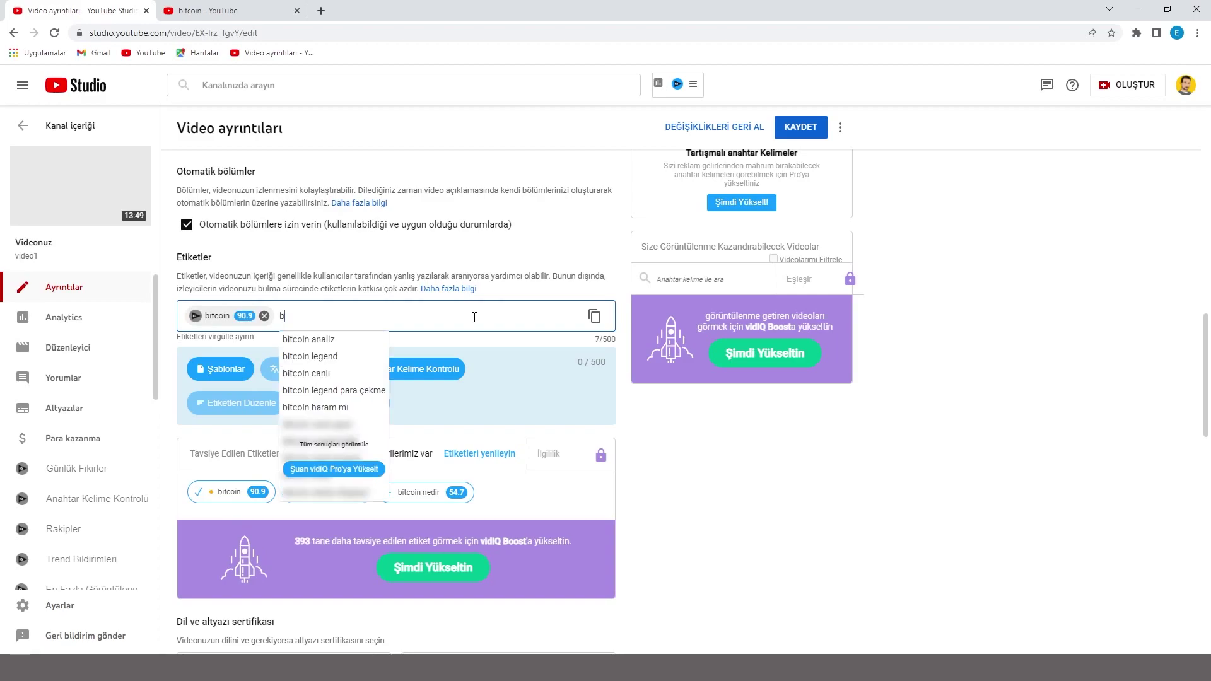
{"action": "type", "text": "n nedir"}
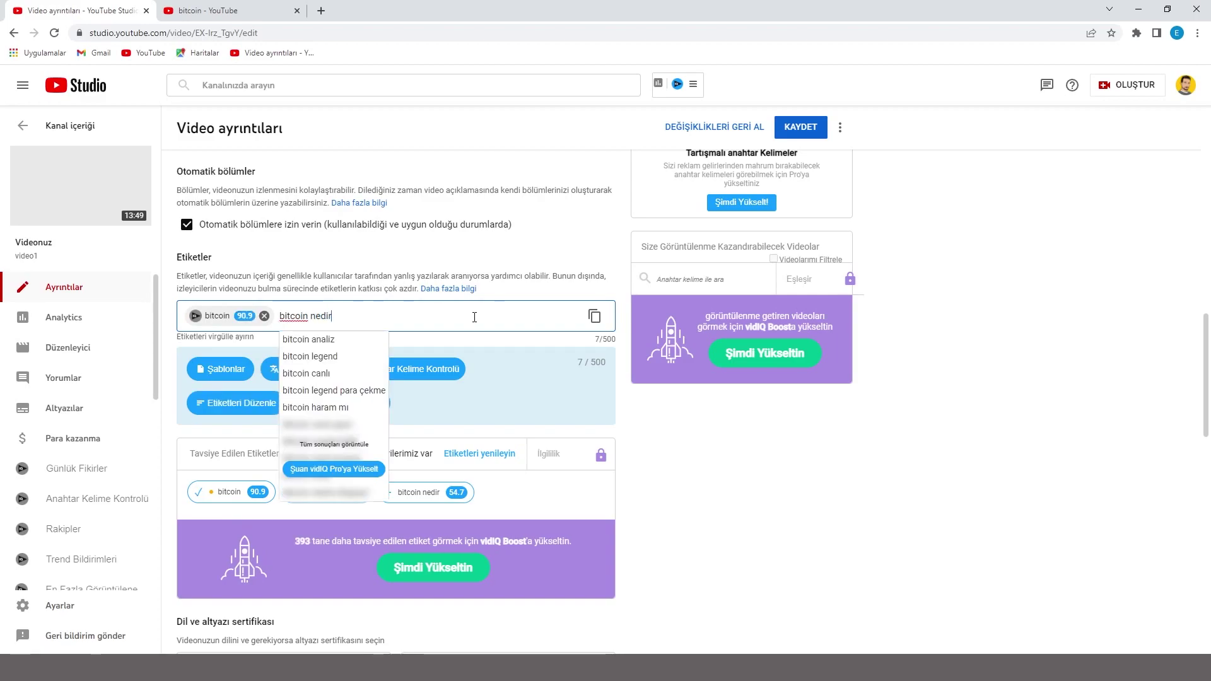
{"action": "key", "text": "Return"}
Add the suggested tag "bitcoin analiz" to the video's tags.
{"action": "type", "text": "bitcoin canlı"}
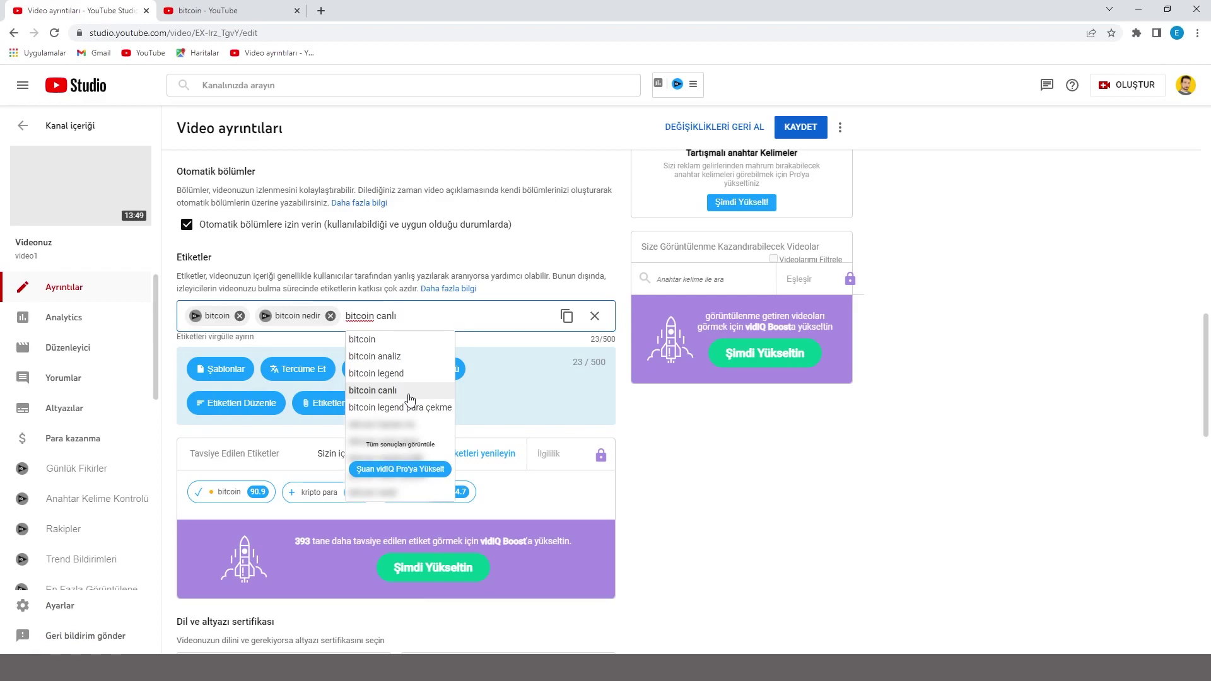
{"action": "key", "text": "BackSpace"}
{"action": "key", "text": "BackSpace"}
{"action": "key", "text": "BackSpace"}
{"action": "key", "text": "BackSpace"}
{"action": "type", "text": "analiz"}
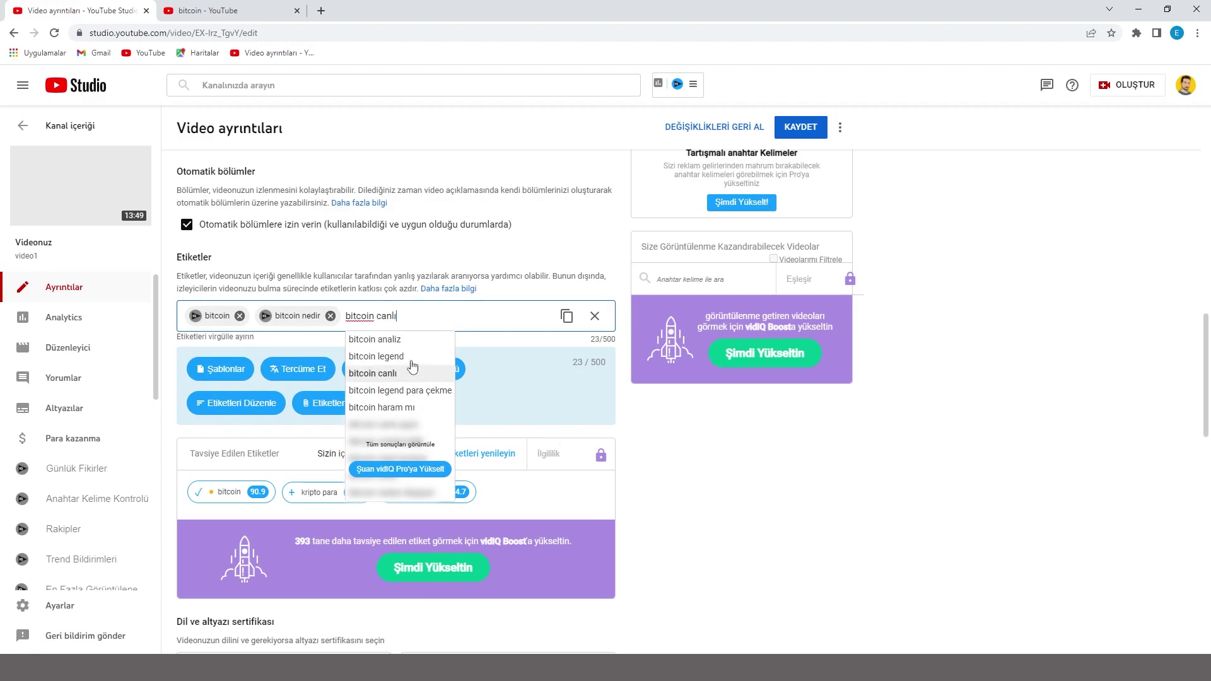
{"action": "left_click", "coordinate": [392, 346]}
Add the tags "bitcoin canlı" and "bitcoin nasıl oynanır" to the video.
{"action": "type", "text": "bitcoin canlı,bitcoin nasi"}
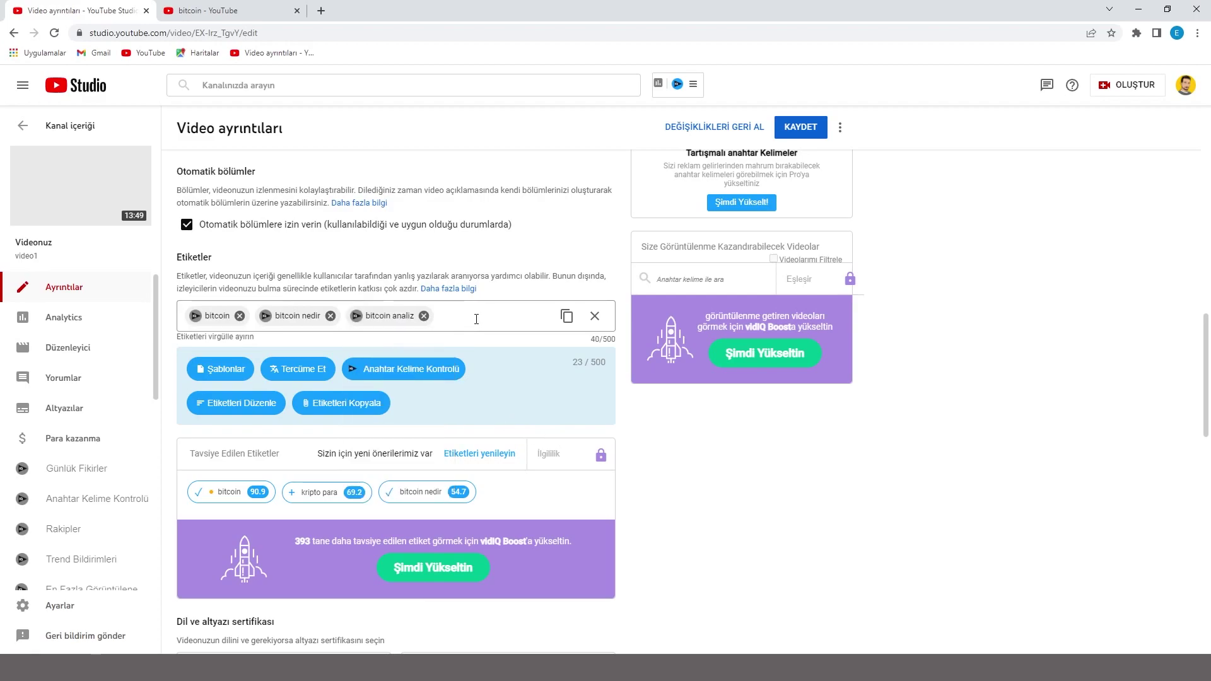
{"action": "type", "text": "l oynanır"}
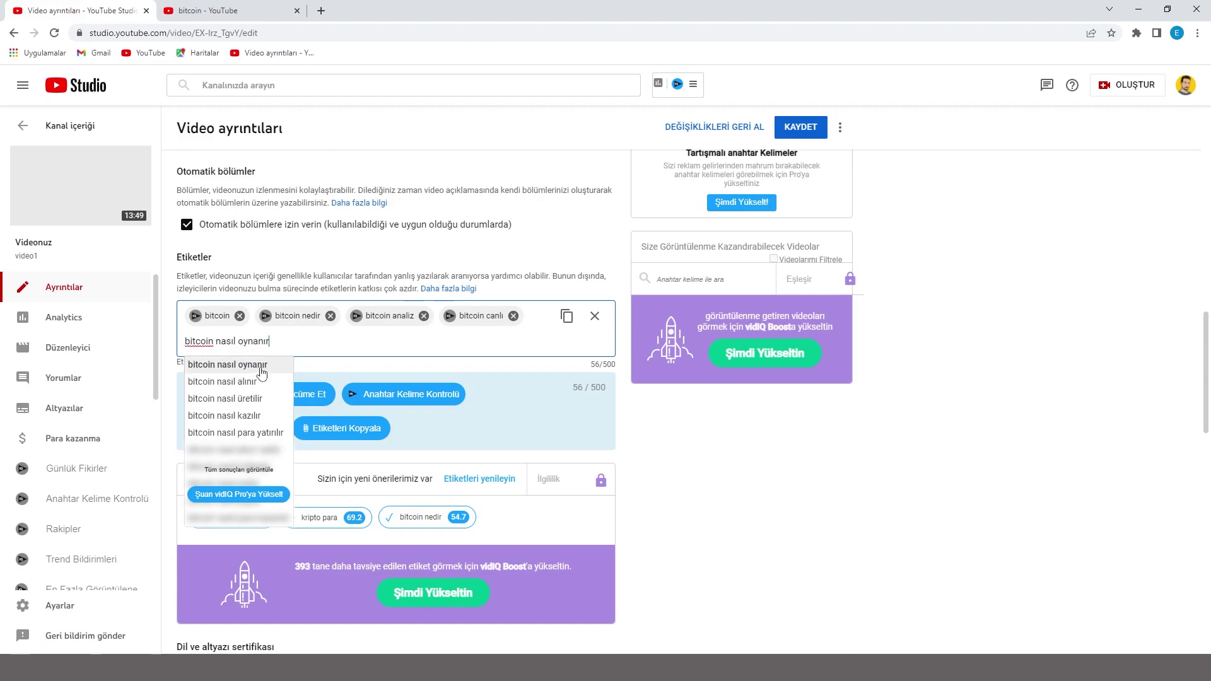
{"action": "left_click", "coordinate": [265, 371]}
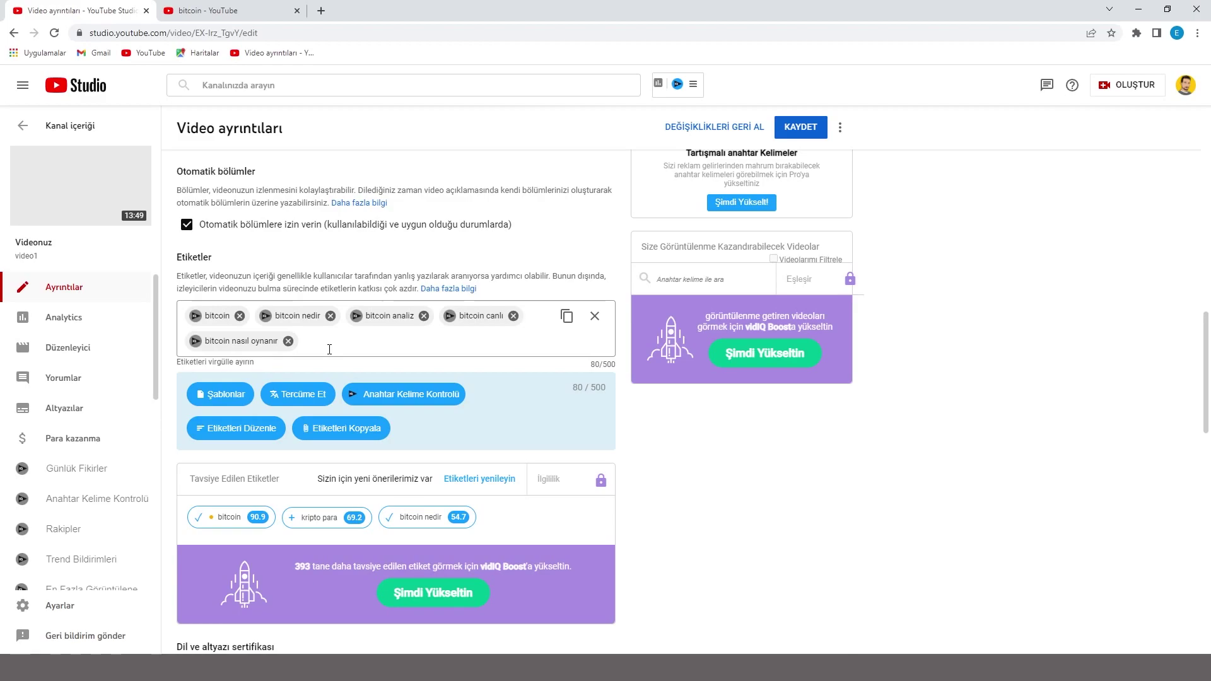
Examine the keywords of competing videos in the YouTube bitcoin search results, turning the video keyword display off and back on.
{"action": "left_click", "coordinate": [221, 11]}
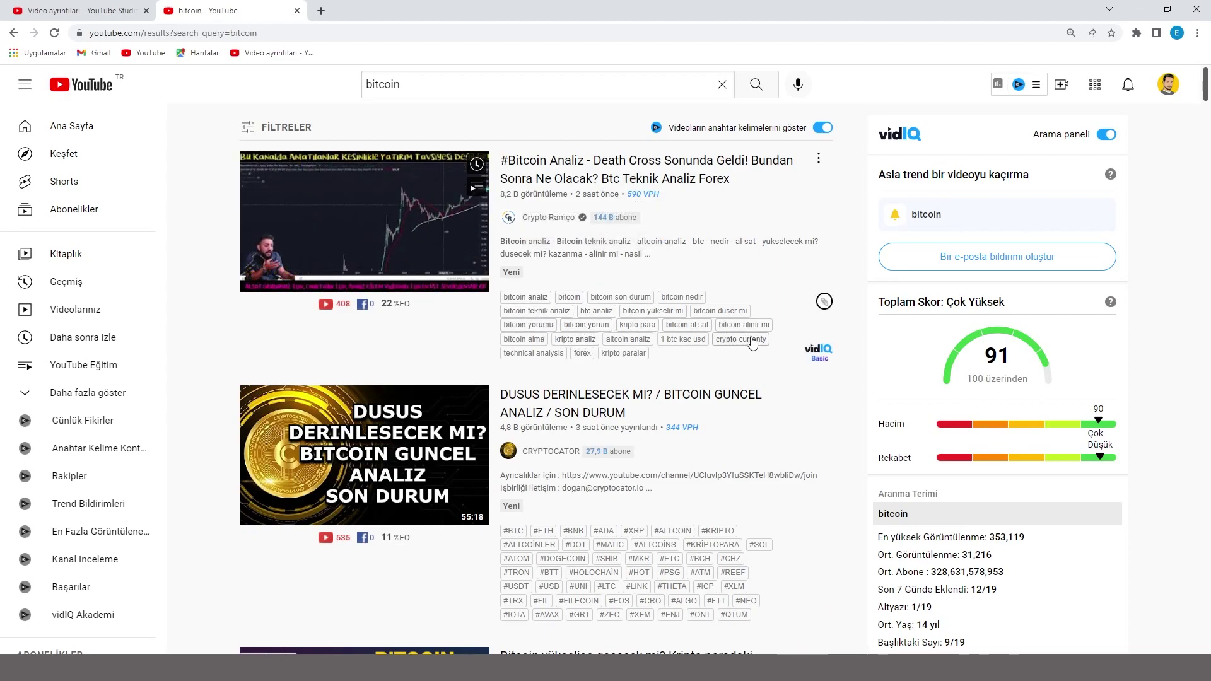
{"action": "scroll", "coordinate": [542, 345], "scroll_direction": "down", "scroll_amount": 3}
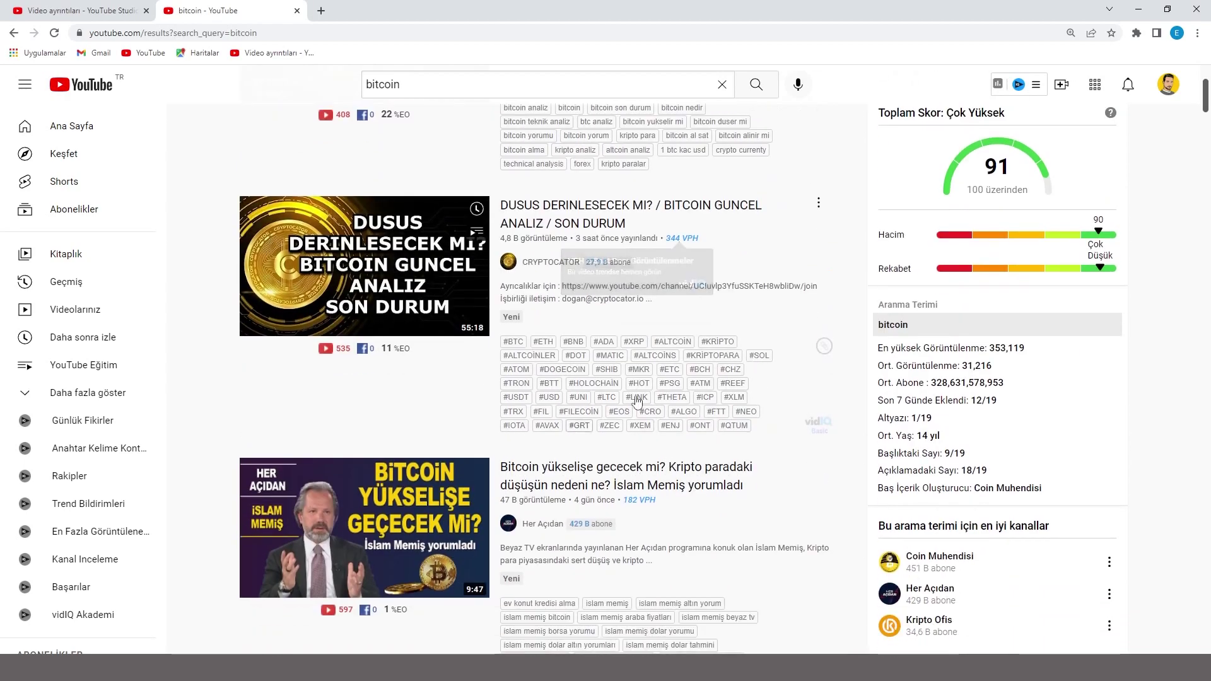
{"action": "scroll", "coordinate": [570, 344], "scroll_direction": "down", "scroll_amount": 4}
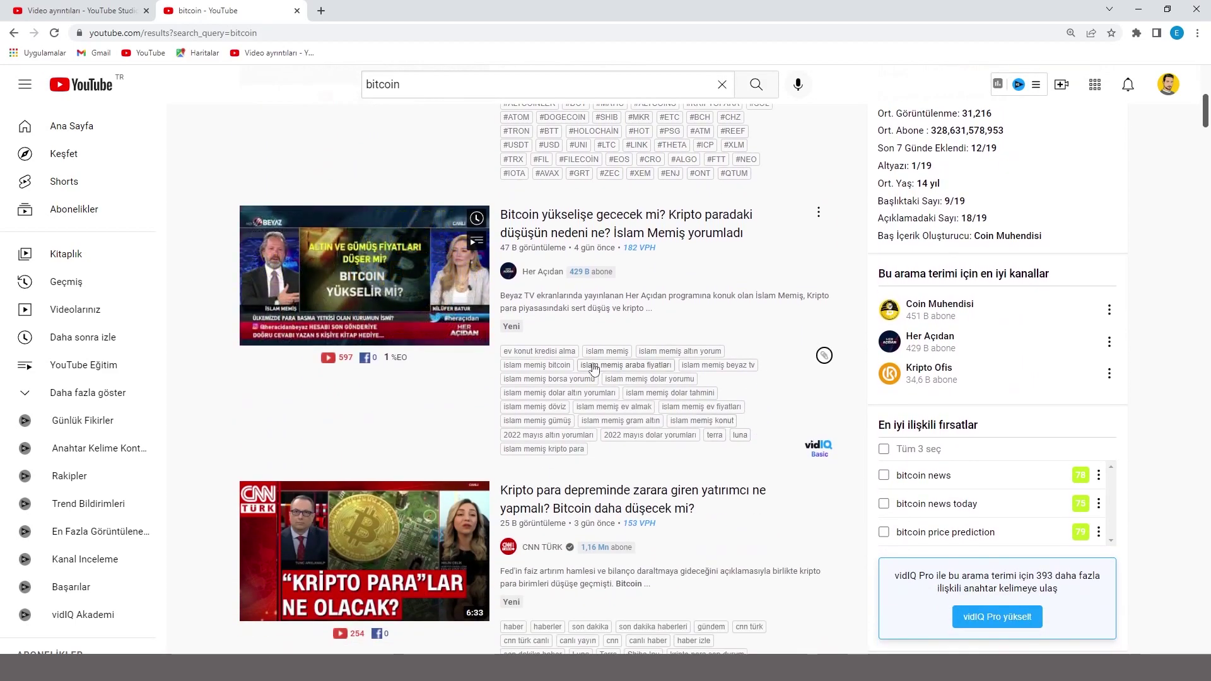
{"action": "scroll", "coordinate": [650, 435], "scroll_direction": "down", "scroll_amount": 10}
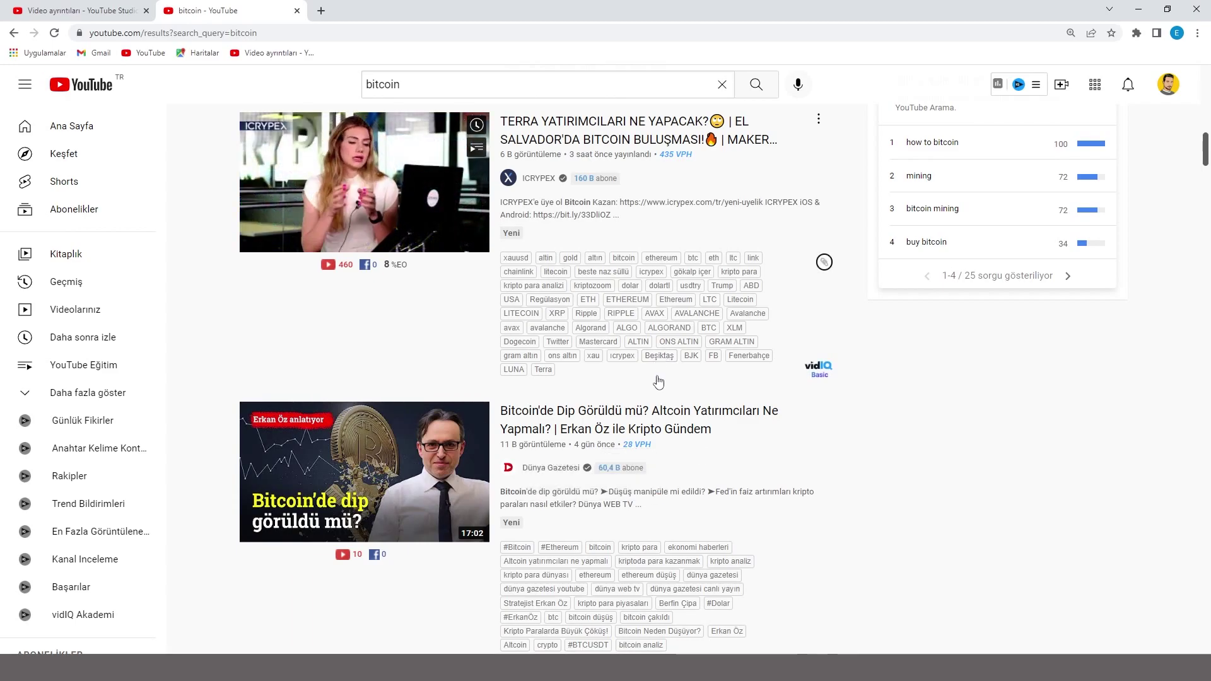
{"action": "scroll", "coordinate": [625, 454], "scroll_direction": "down", "scroll_amount": 4}
{"action": "scroll", "coordinate": [687, 487], "scroll_direction": "up", "scroll_amount": 10}
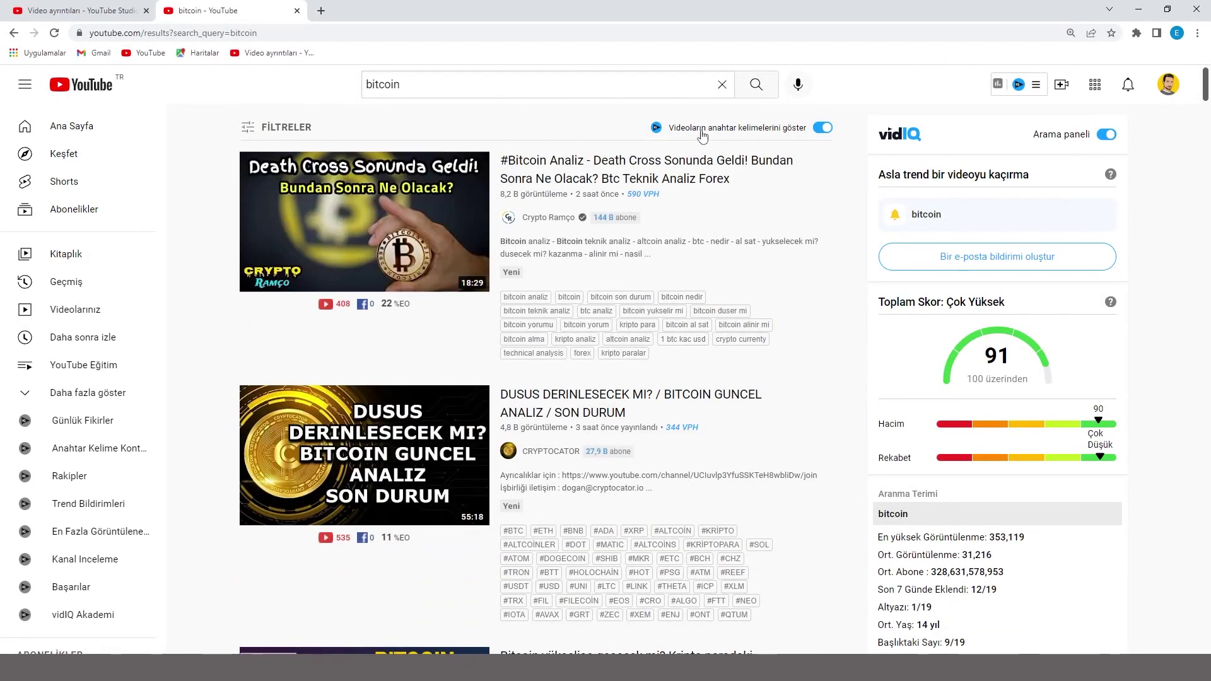
{"action": "left_click", "coordinate": [824, 131]}
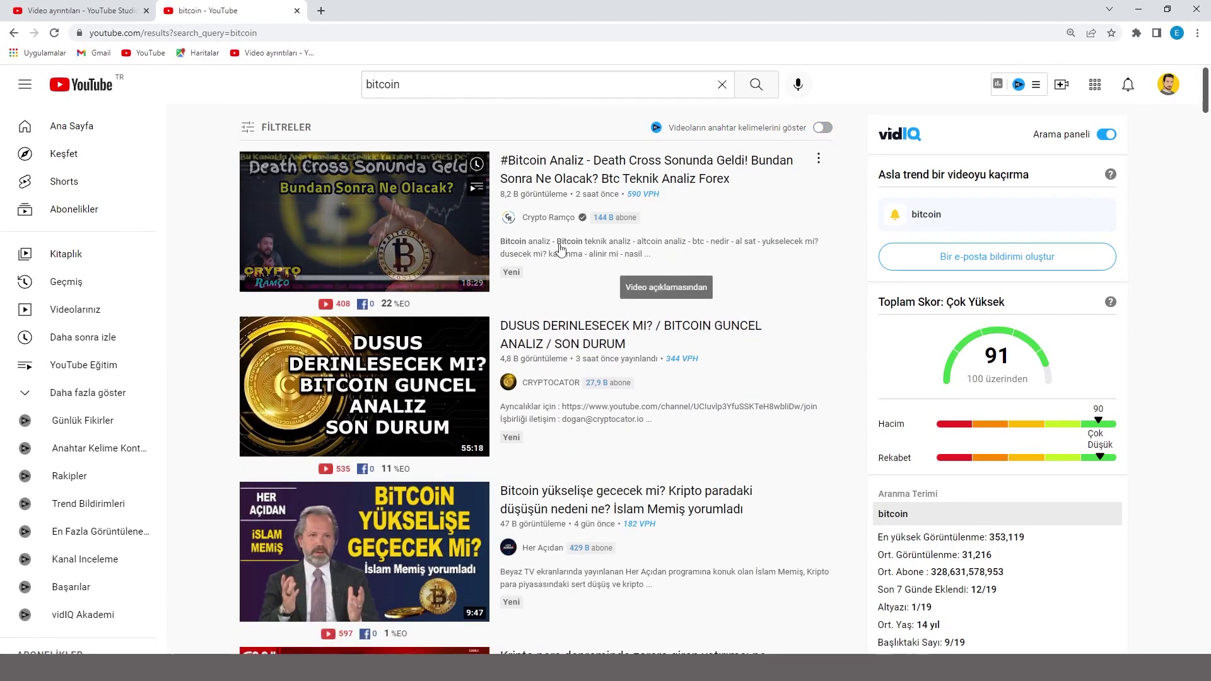
{"action": "left_click", "coordinate": [823, 128]}
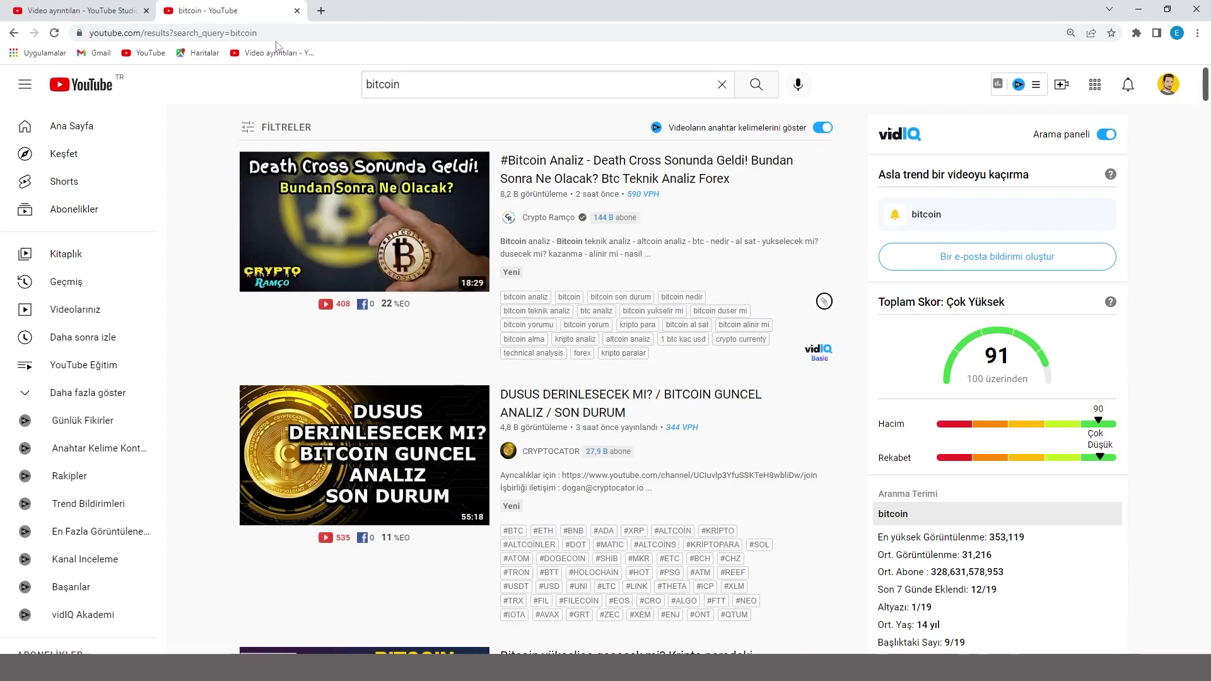
Consult the competing videos' keywords in the bitcoin search results and add "btc analiz" to the video's tags in YouTube Studio.
{"action": "left_click", "coordinate": [76, 10]}
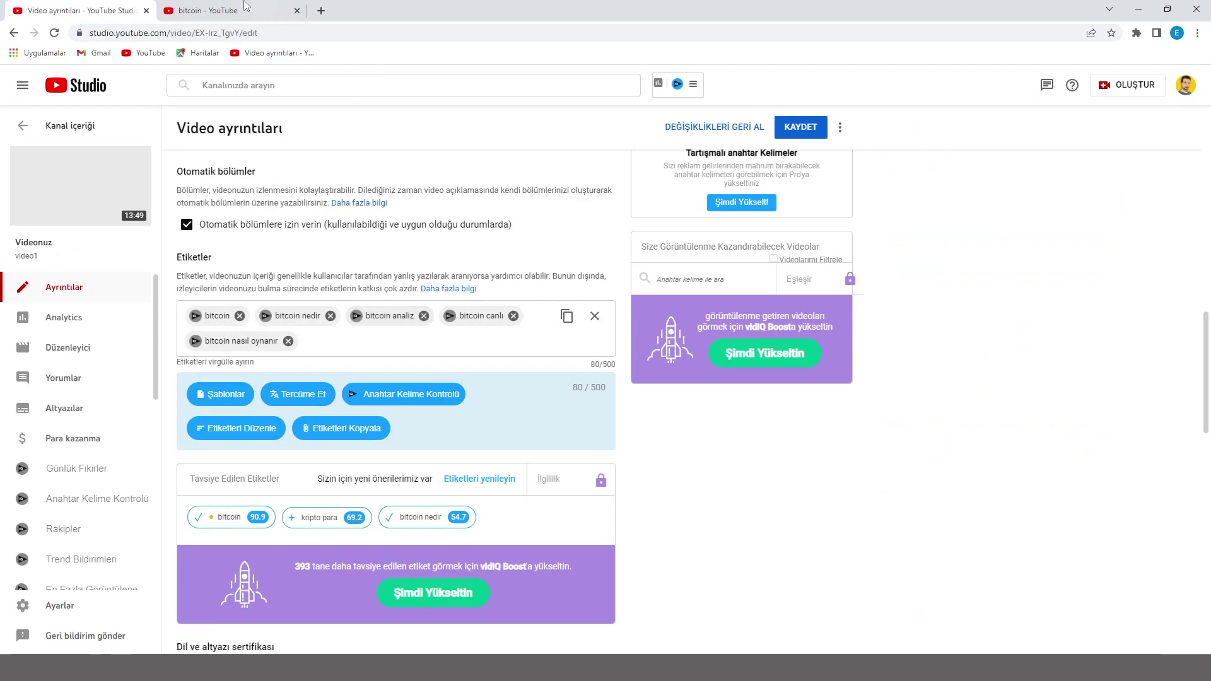
{"action": "left_click", "coordinate": [208, 10]}
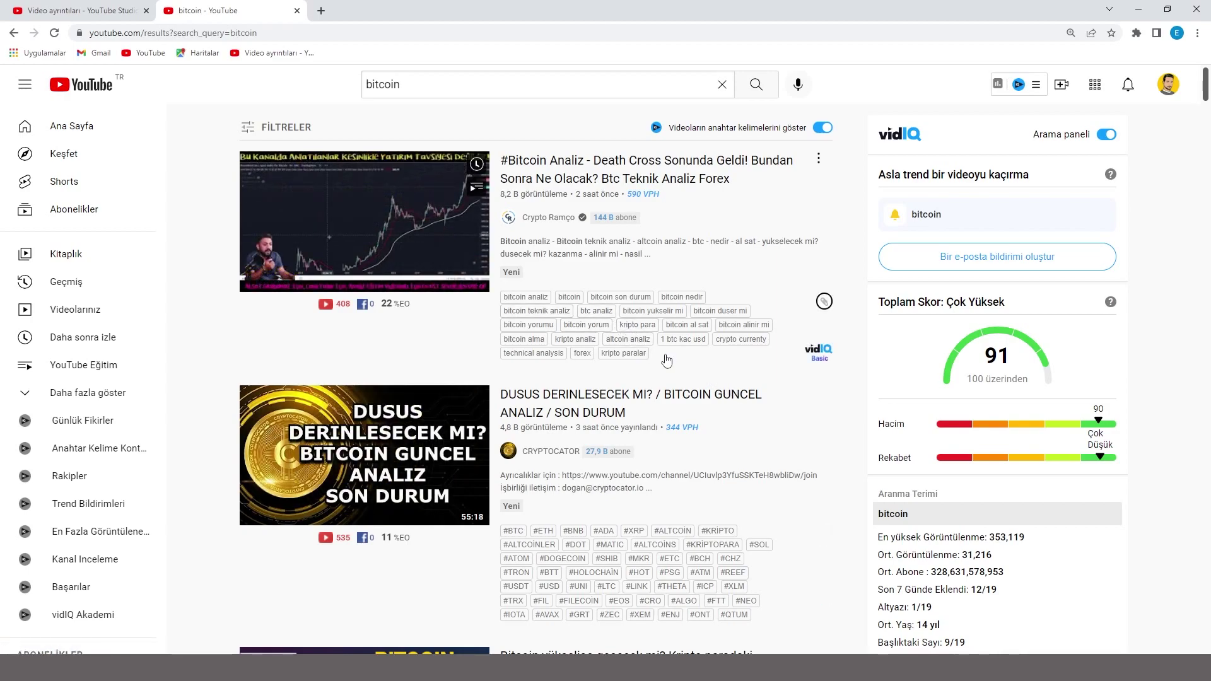
{"action": "left_click", "coordinate": [57, 5]}
{"action": "type", "text": "bt"}
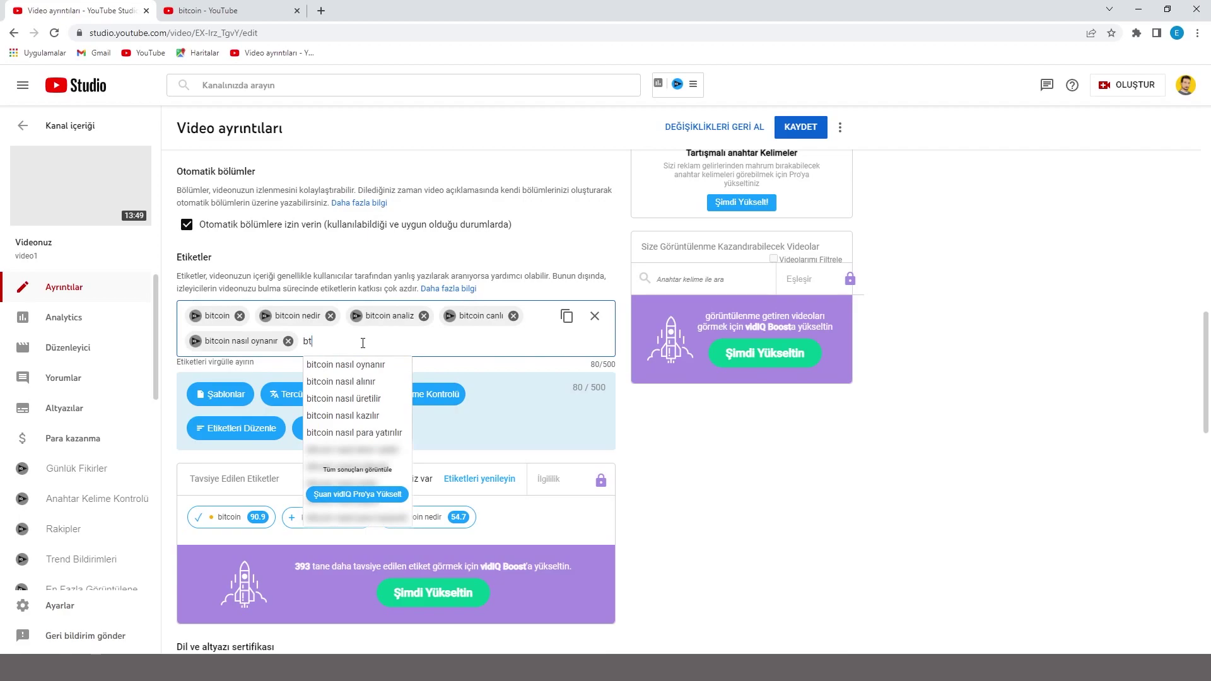
{"action": "type", "text": "c analiz"}
{"action": "key", "text": "Return"}
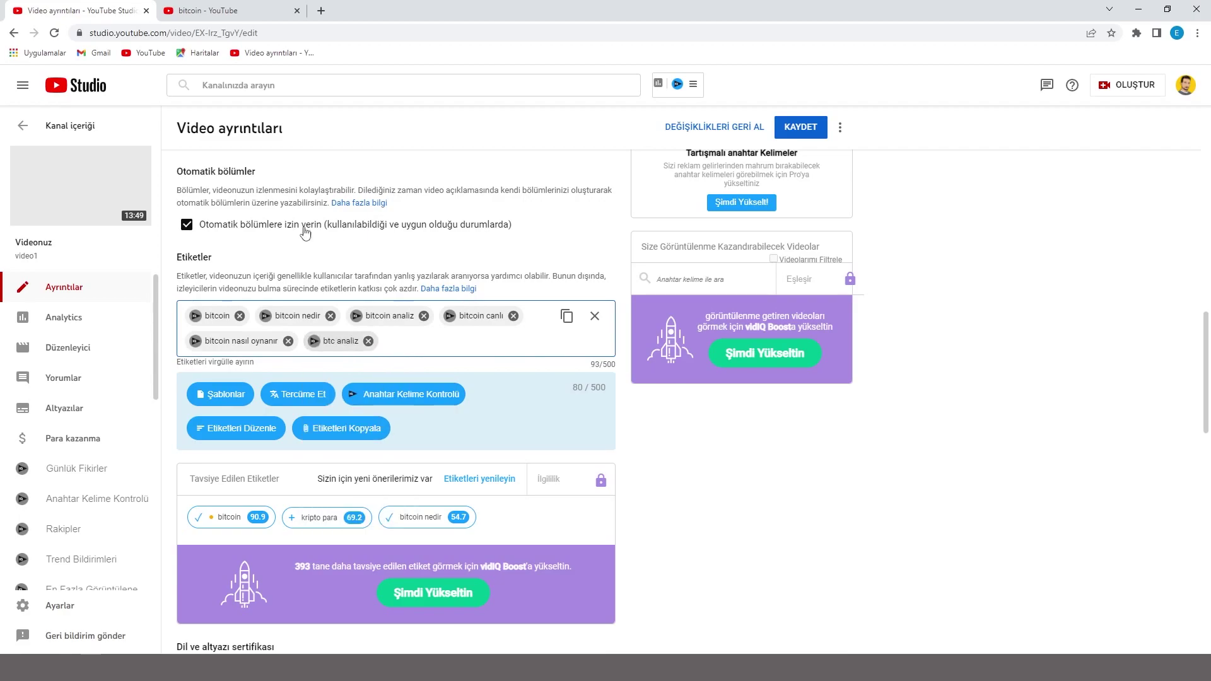
Check the competing videos' keywords again and add the tags "#avax" and "kripto para" to the video in YouTube Studio.
{"action": "left_click", "coordinate": [209, 10]}
{"action": "left_click", "coordinate": [93, 19]}
{"action": "type", "text": "krip"}
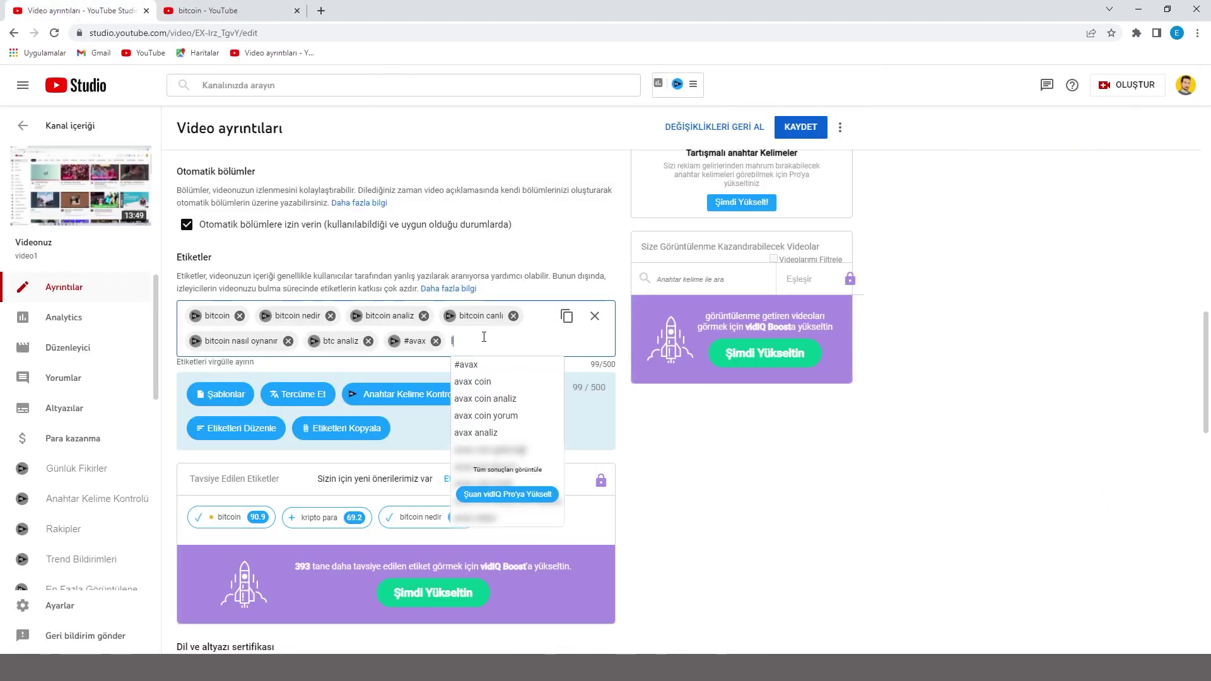
{"action": "type", "text": "to p"}
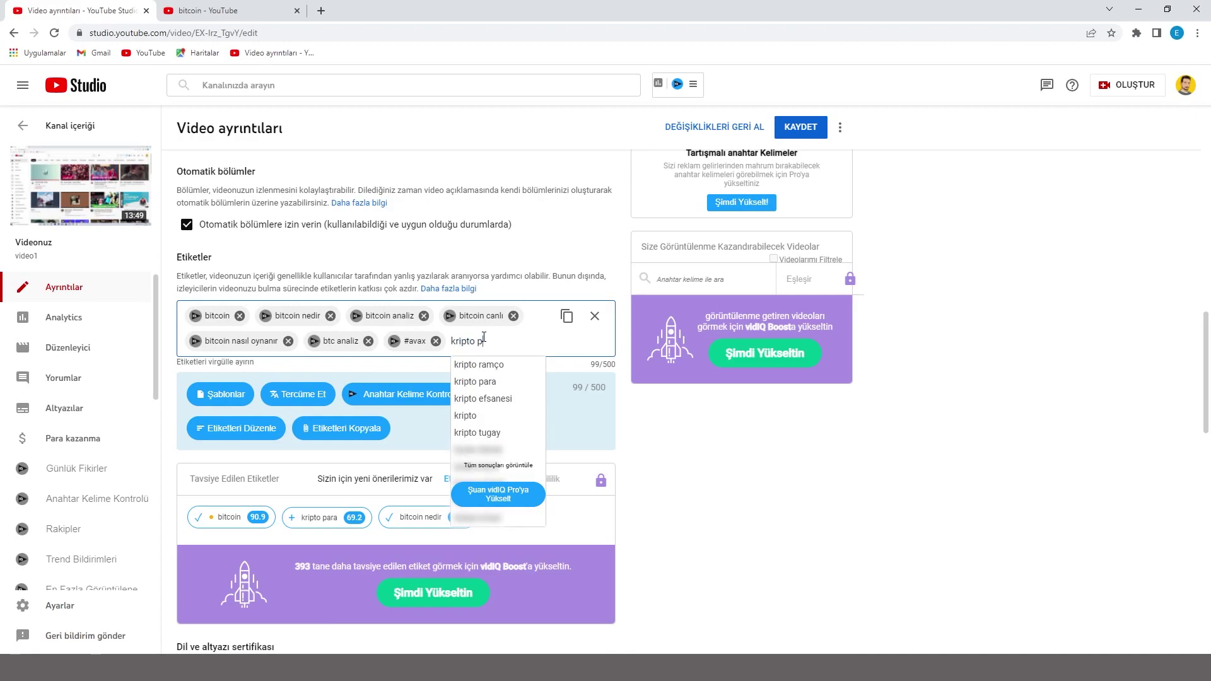
{"action": "type", "text": "ara"}
{"action": "key", "text": "Return"}
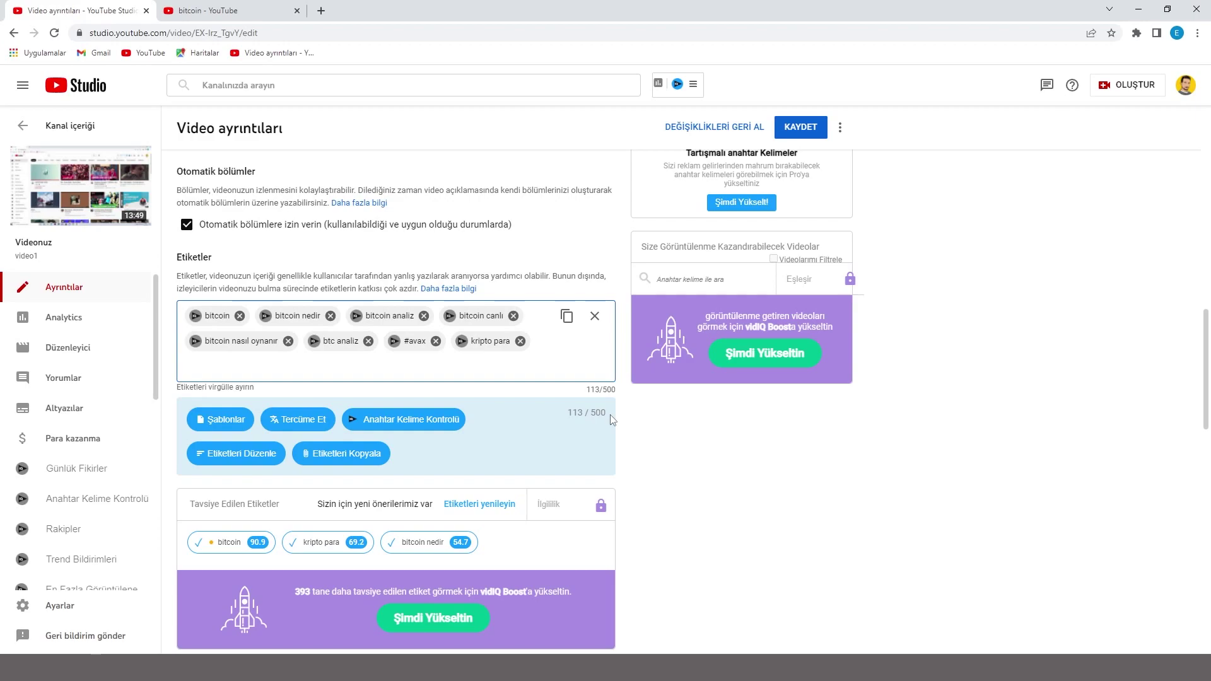
Remove the tag "bitcoin nedir" from the video and add it again from the recommended tags.
{"action": "mouse_move", "coordinate": [230, 549]}
{"action": "mouse_move", "coordinate": [421, 547]}
{"action": "left_click", "coordinate": [330, 316]}
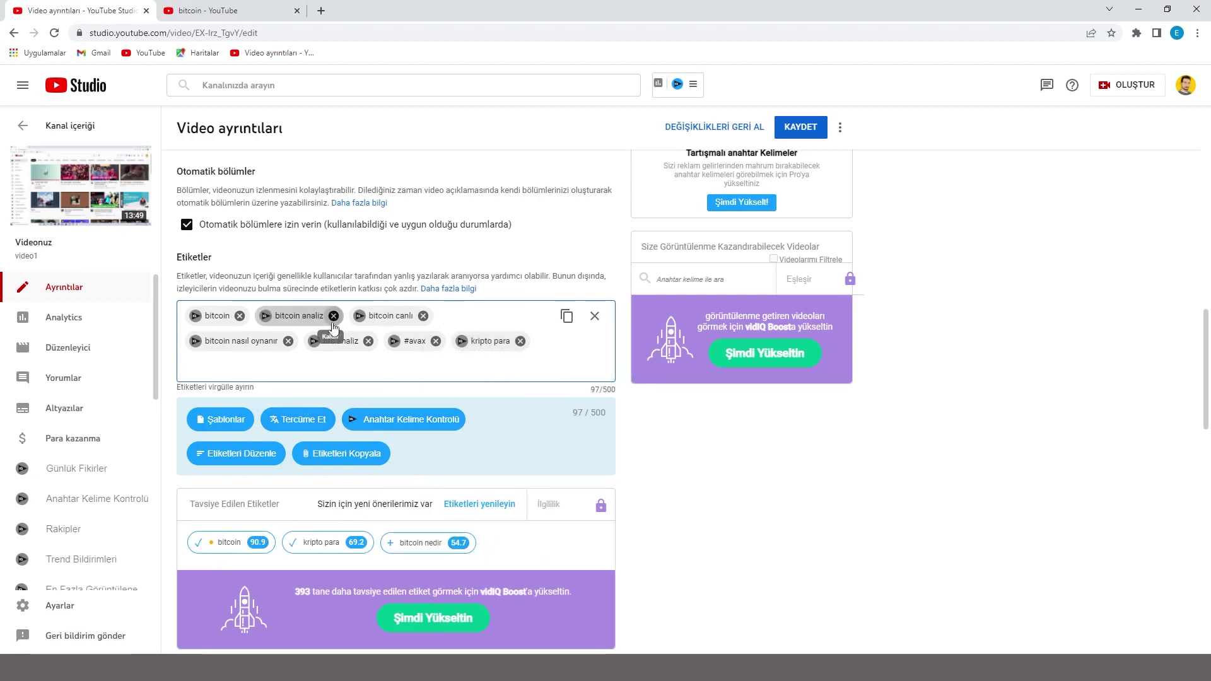
{"action": "left_click", "coordinate": [390, 545]}
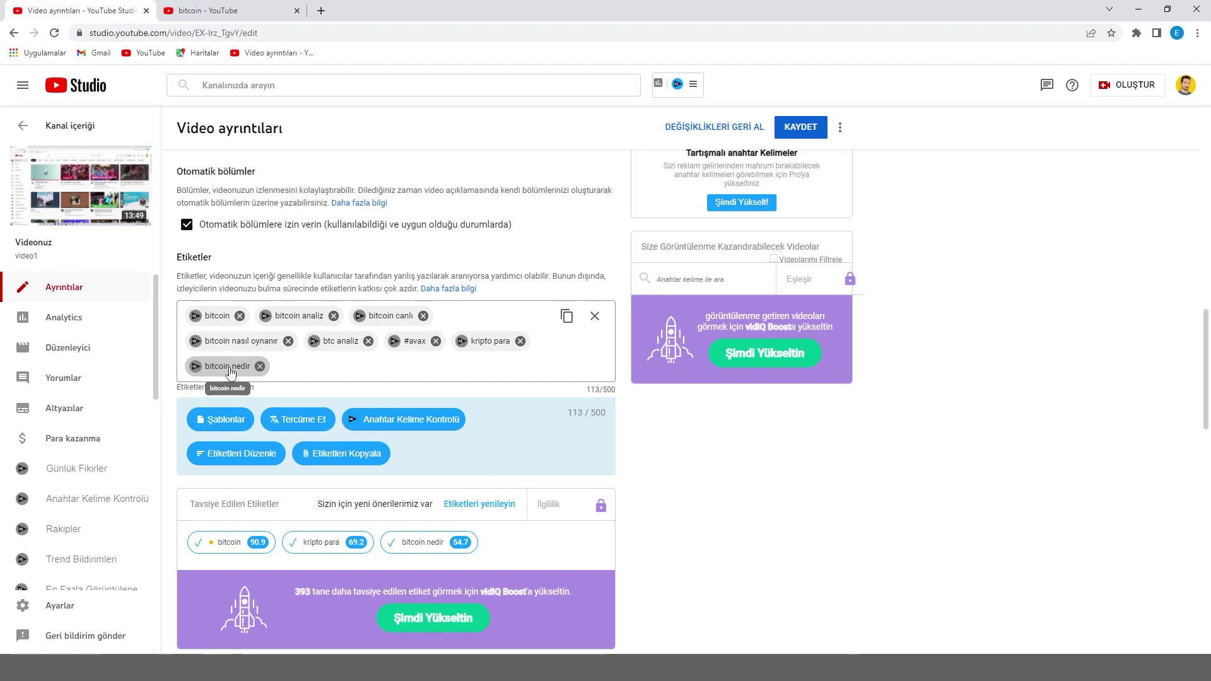
Examine the vidIQ keyword statistics and related keywords for the video's tags "bitcoin canlı" and "bitcoin".
{"action": "left_click", "coordinate": [410, 422]}
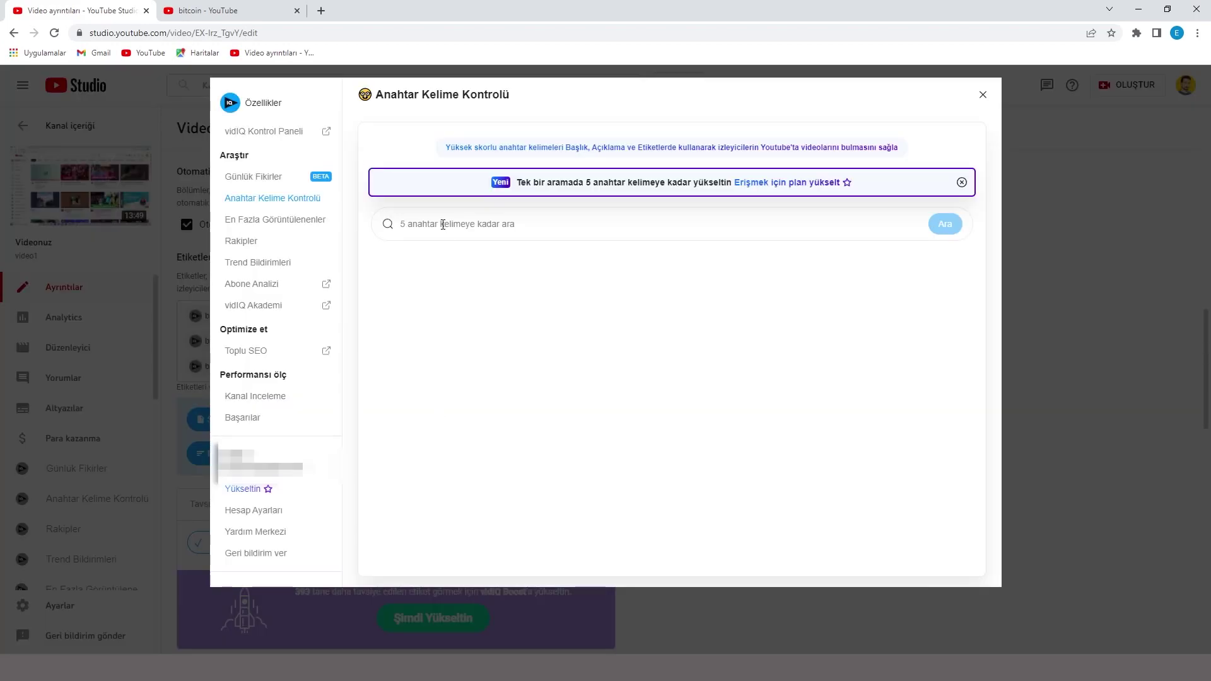
{"action": "left_click", "coordinate": [983, 95]}
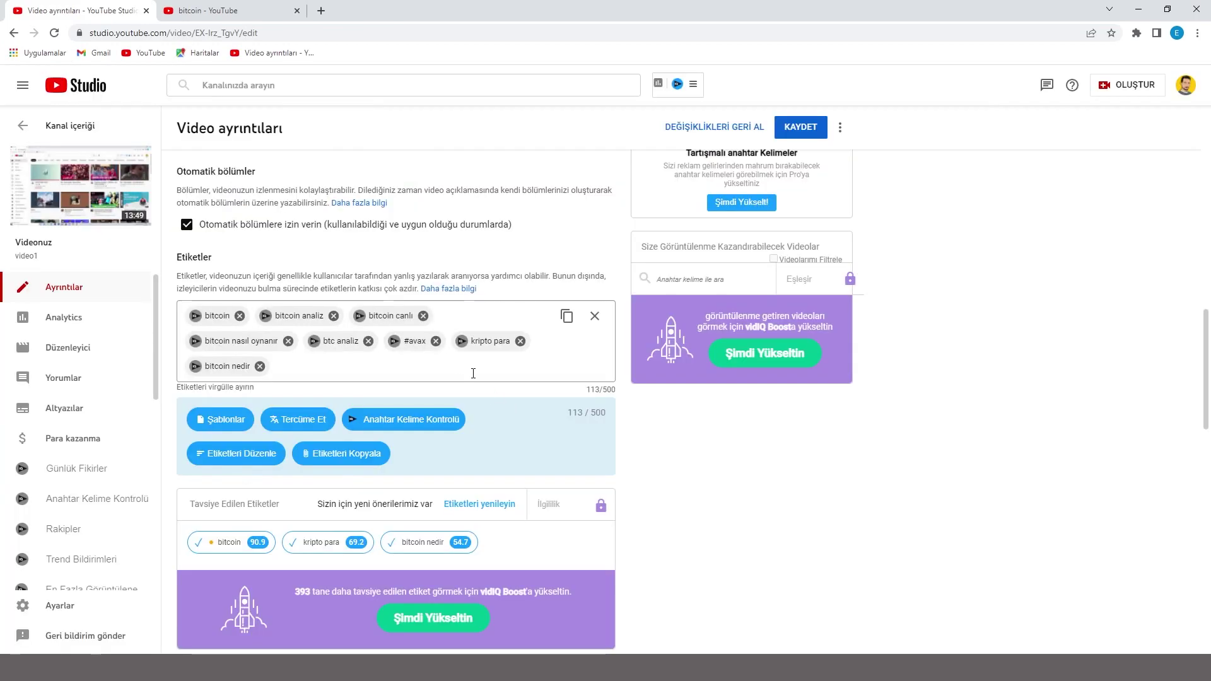
{"action": "left_click", "coordinate": [360, 317]}
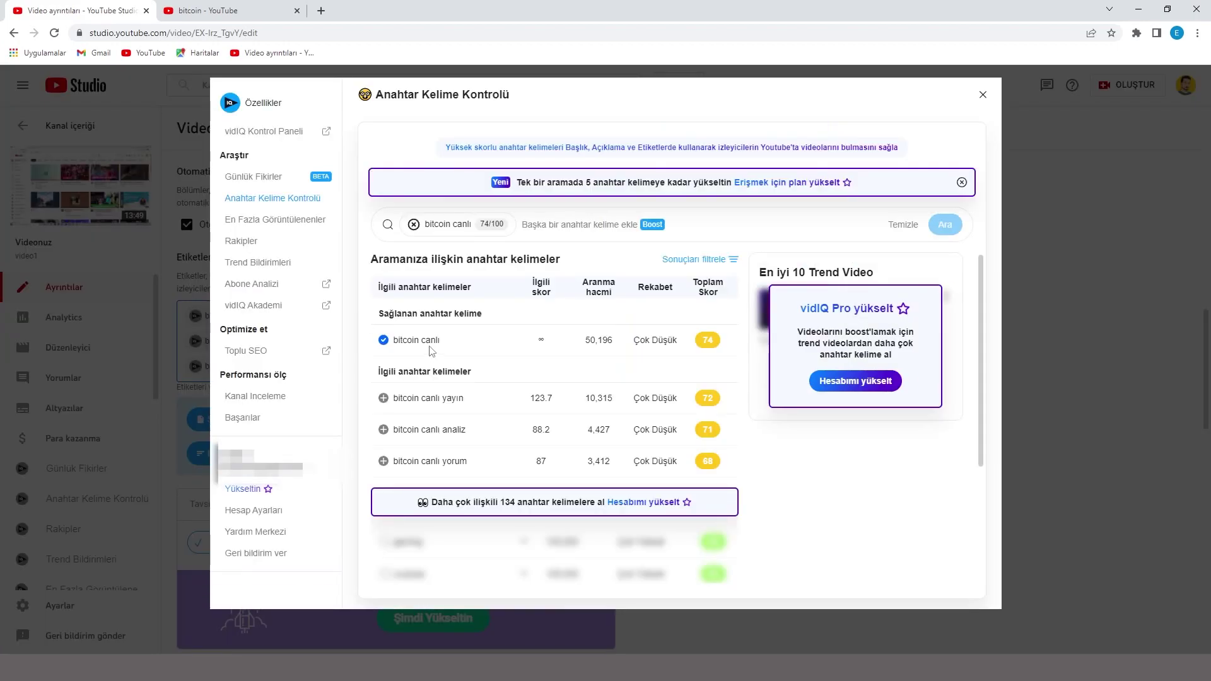
{"action": "scroll", "coordinate": [601, 390], "scroll_direction": "down", "scroll_amount": 1}
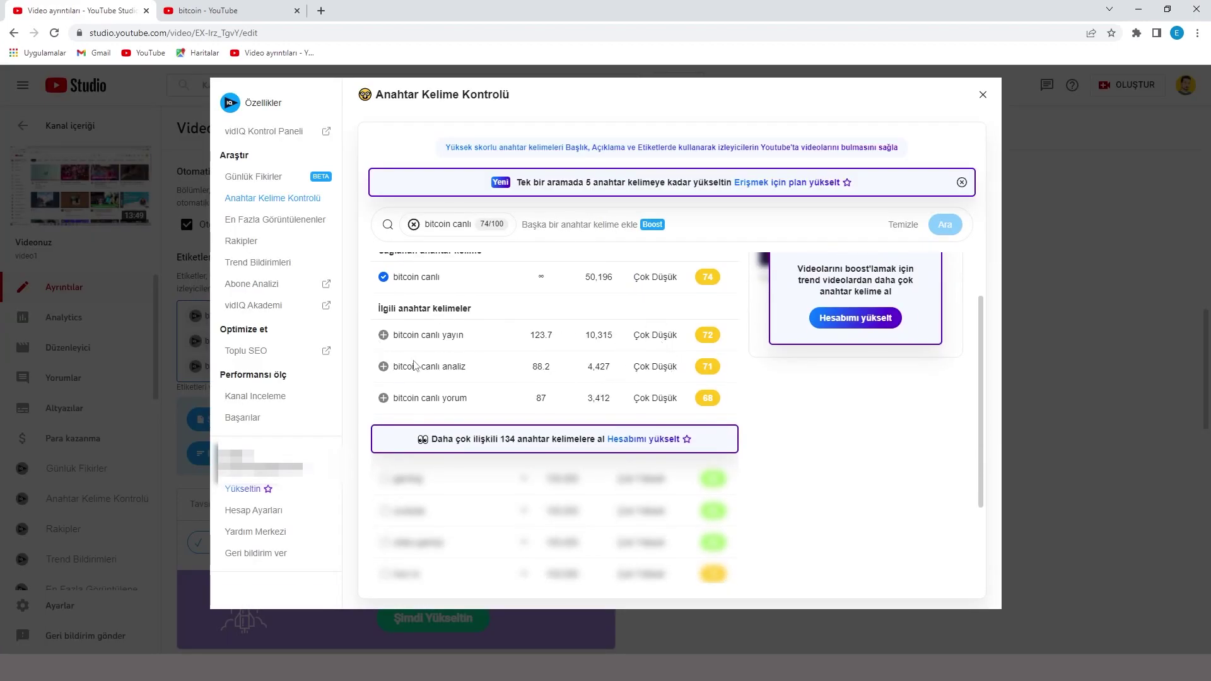
{"action": "scroll", "coordinate": [585, 436], "scroll_direction": "up", "scroll_amount": 1}
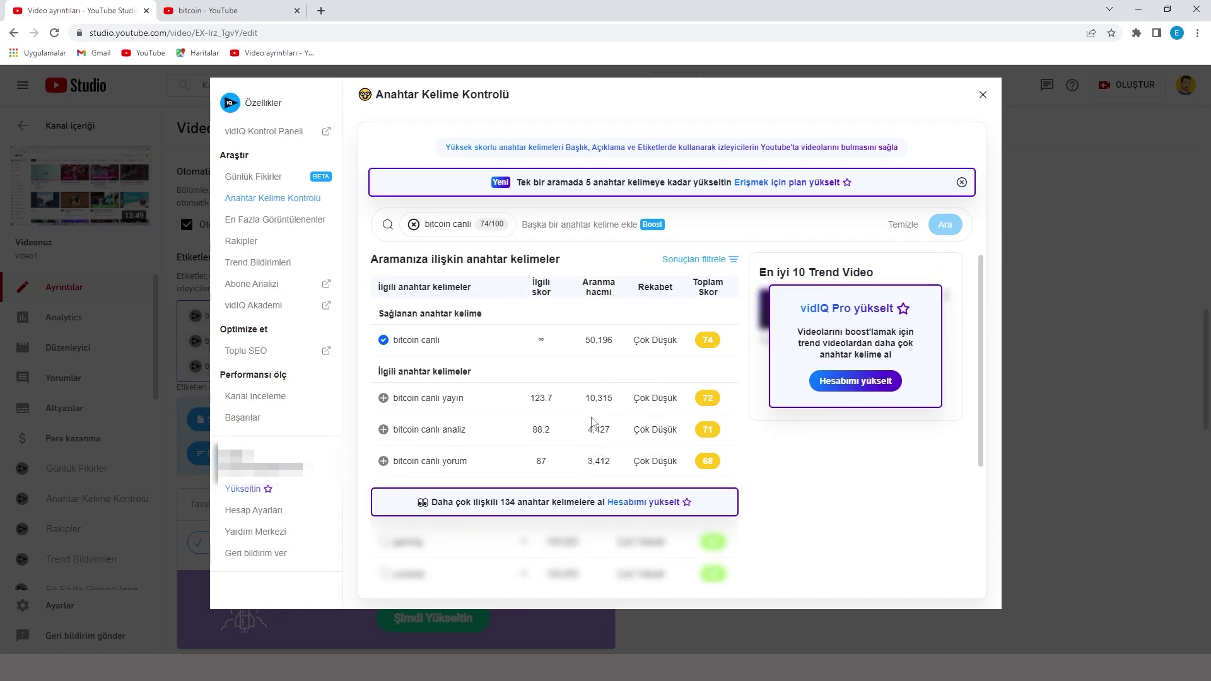
{"action": "double_click", "coordinate": [599, 340]}
{"action": "left_click", "coordinate": [559, 372]}
{"action": "left_click", "coordinate": [982, 94]}
{"action": "left_click", "coordinate": [221, 325]}
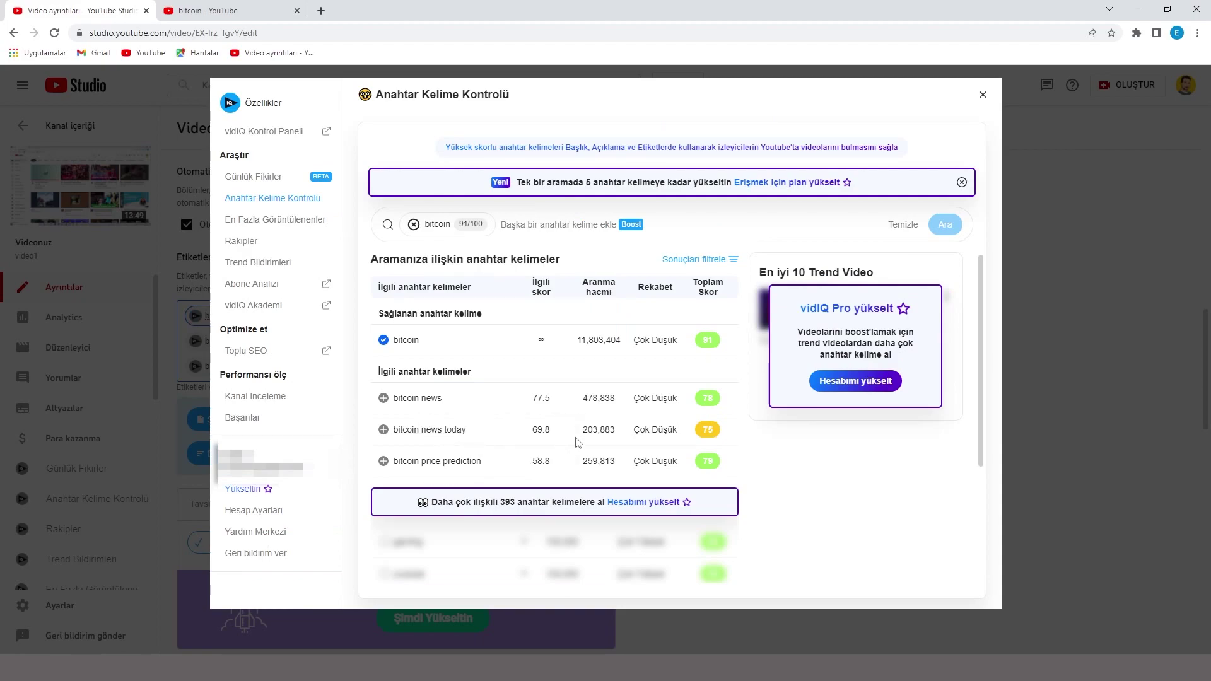
{"action": "left_click", "coordinate": [983, 95]}
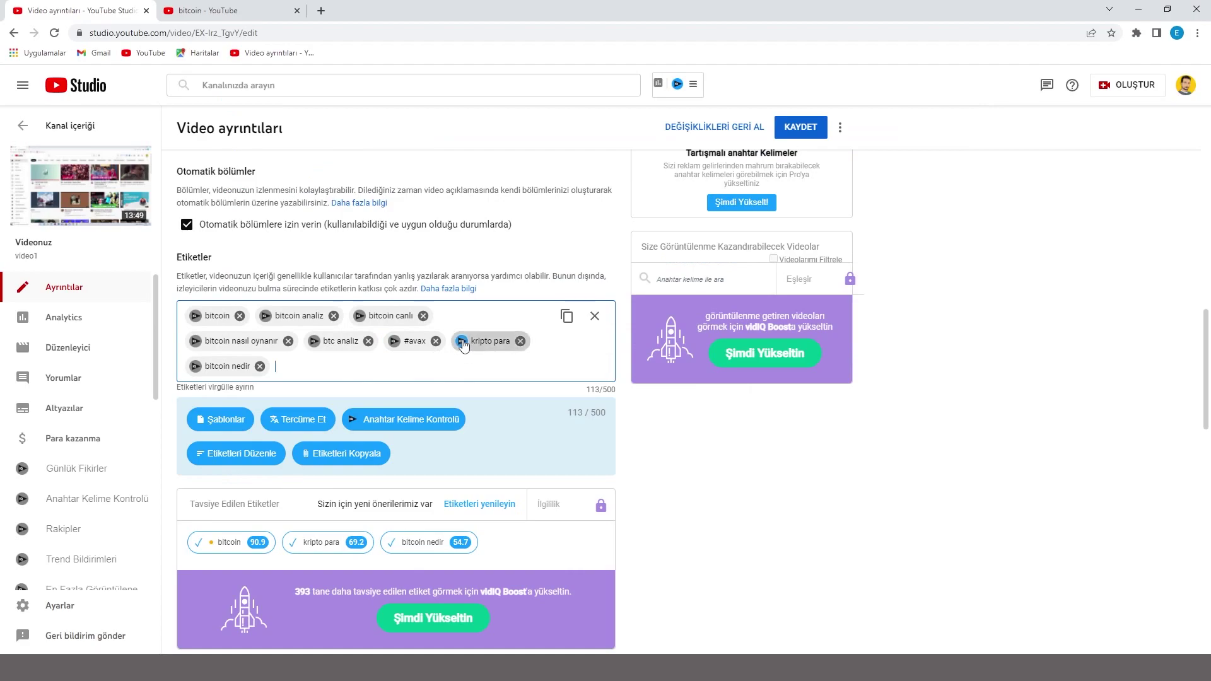
Inspect the keyword data of the tag "kripto para" and add the related keyword "kripto paralar" to the video's tags.
{"action": "left_click", "coordinate": [483, 346]}
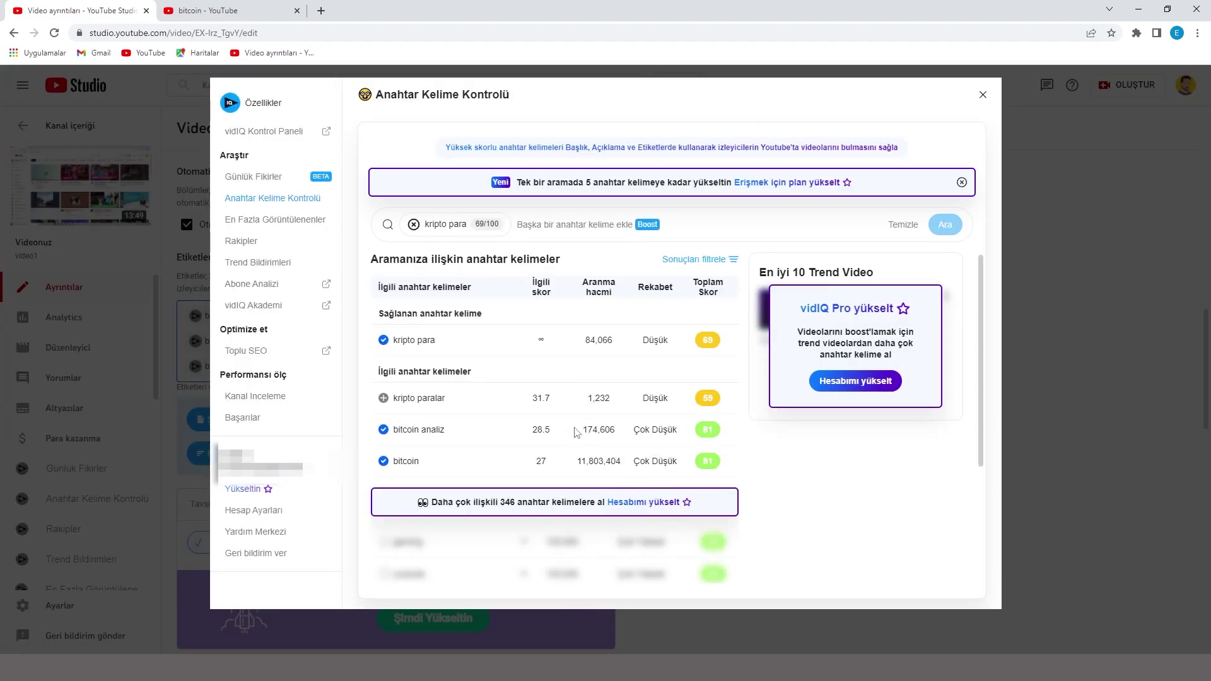
{"action": "left_click", "coordinate": [383, 398]}
{"action": "left_click", "coordinate": [982, 96]}
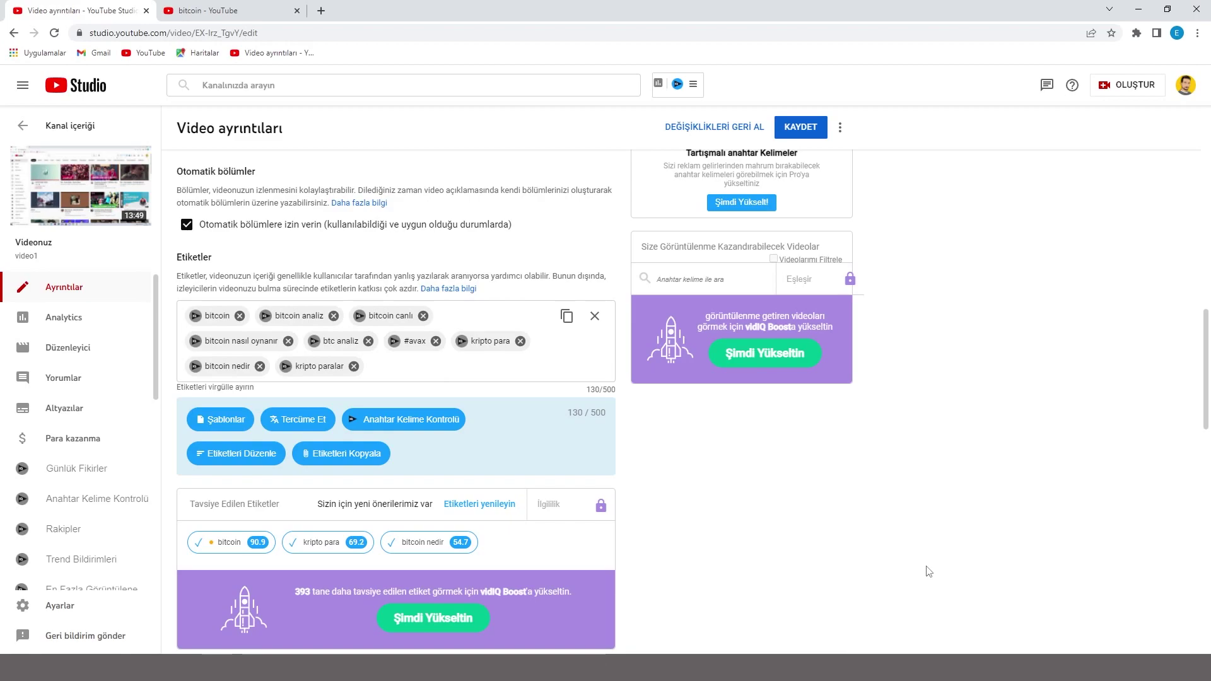
Review the video's vidIQ SEO score breakdown together with its tag list.
{"action": "scroll", "coordinate": [929, 572], "scroll_direction": "up", "scroll_amount": 5}
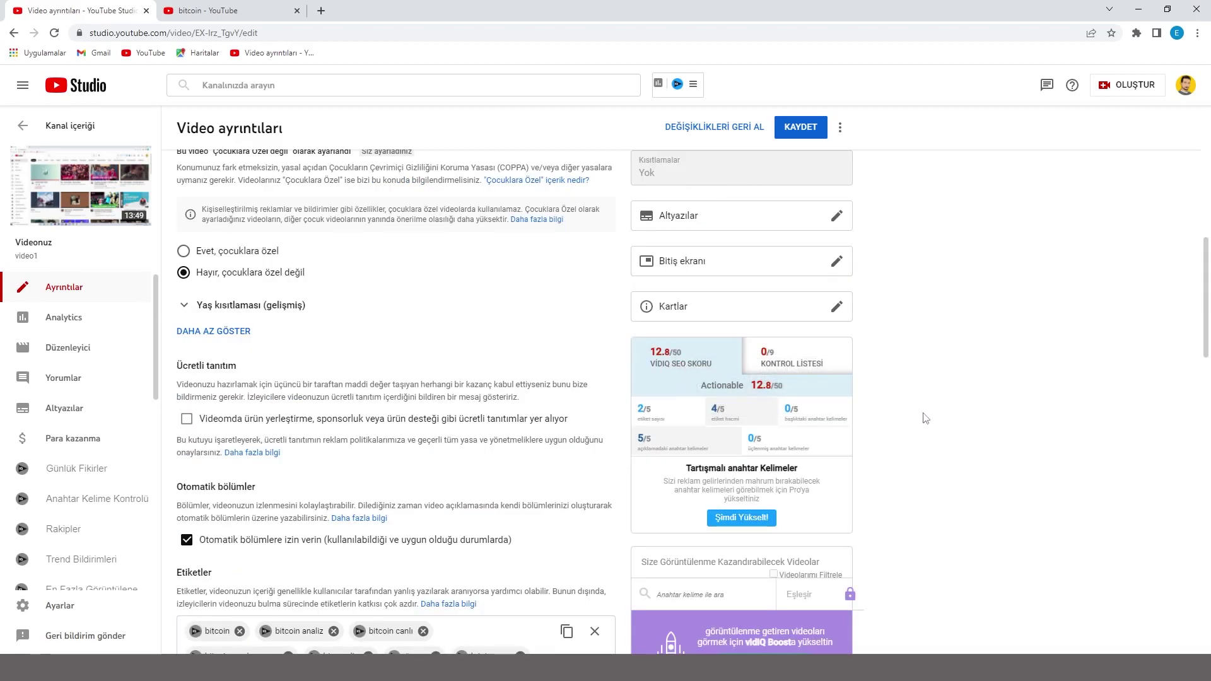
{"action": "scroll", "coordinate": [970, 444], "scroll_direction": "down", "scroll_amount": 1}
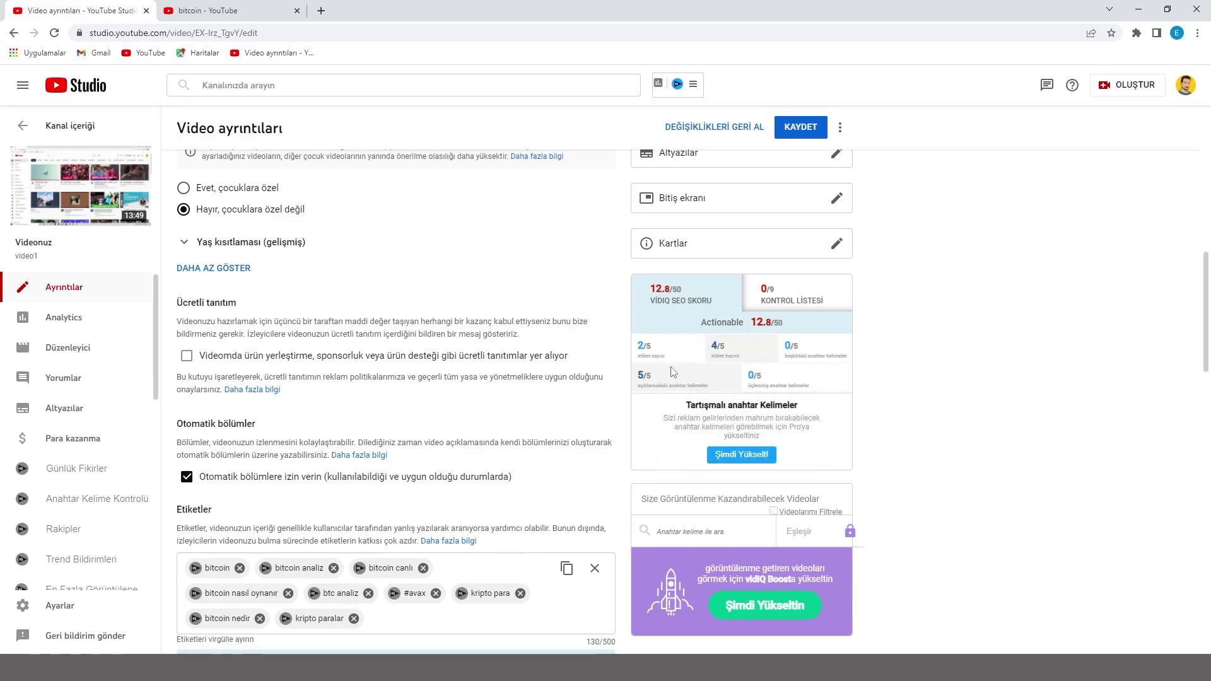
{"action": "scroll", "coordinate": [666, 395], "scroll_direction": "down", "scroll_amount": 3}
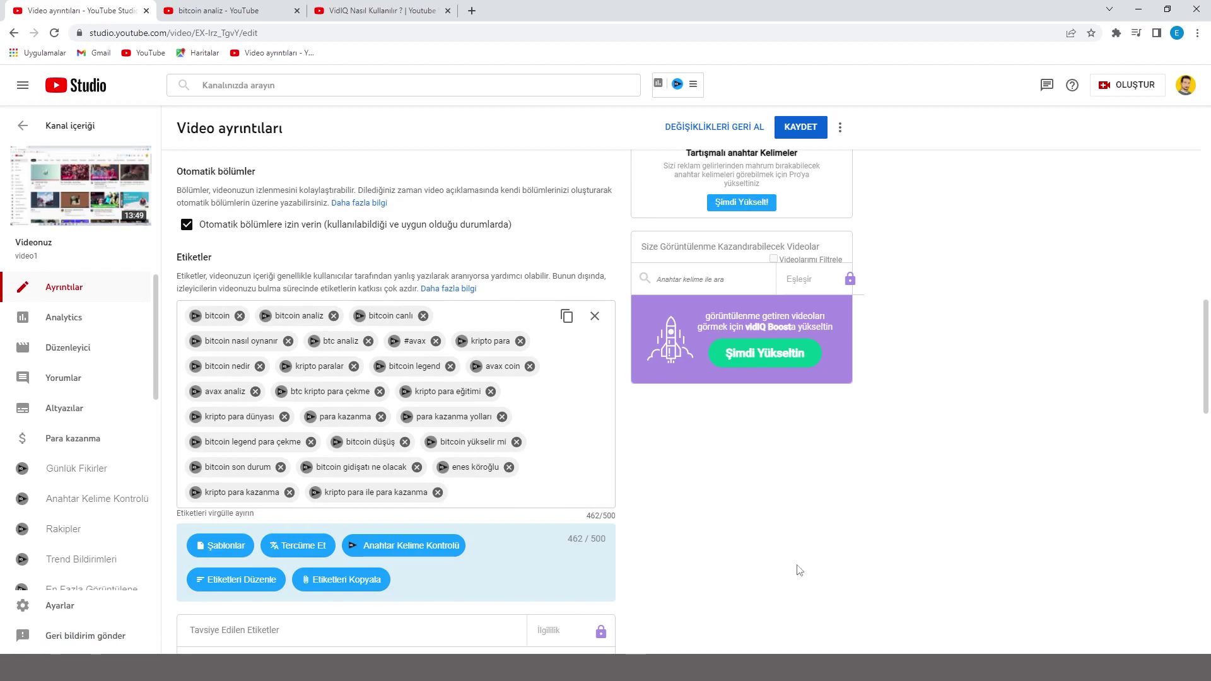
{"action": "scroll", "coordinate": [845, 568], "scroll_direction": "up", "scroll_amount": 4}
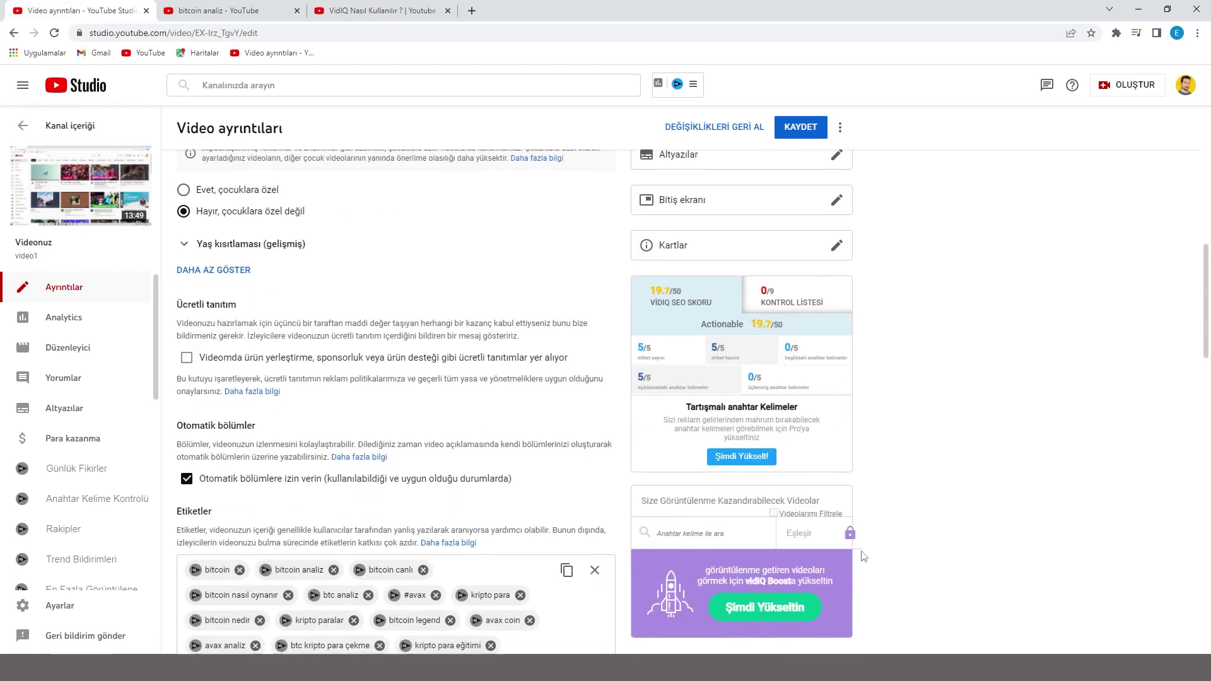
{"action": "mouse_move", "coordinate": [653, 351]}
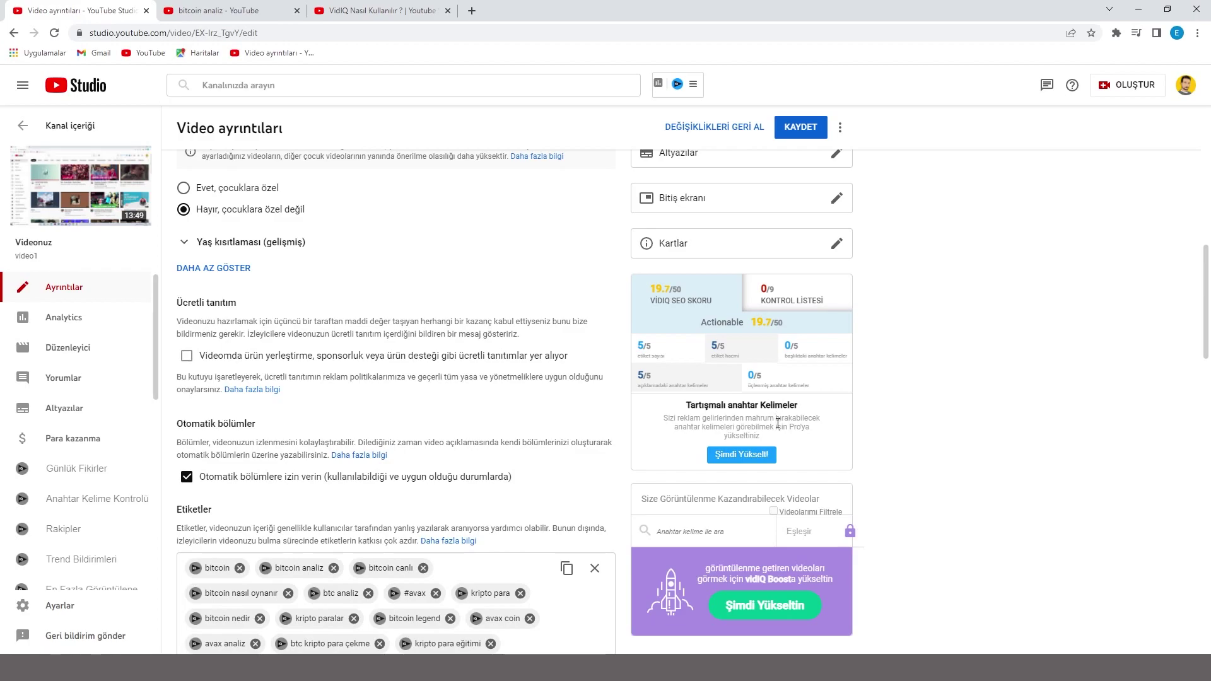
Replace the video's title with "Kripto Para Nasıl Alınır? | Kripto Para Nedir? | Bitcoin Analiz".
{"action": "scroll", "coordinate": [758, 429], "scroll_direction": "up", "scroll_amount": 15}
{"action": "left_click_drag", "start_coordinate": [519, 175], "coordinate": [183, 178]}
{"action": "type", "text": "Kripto Para Nasıl Alınır? | Kripto Para Nedir? | Bitcoin Analiz"}
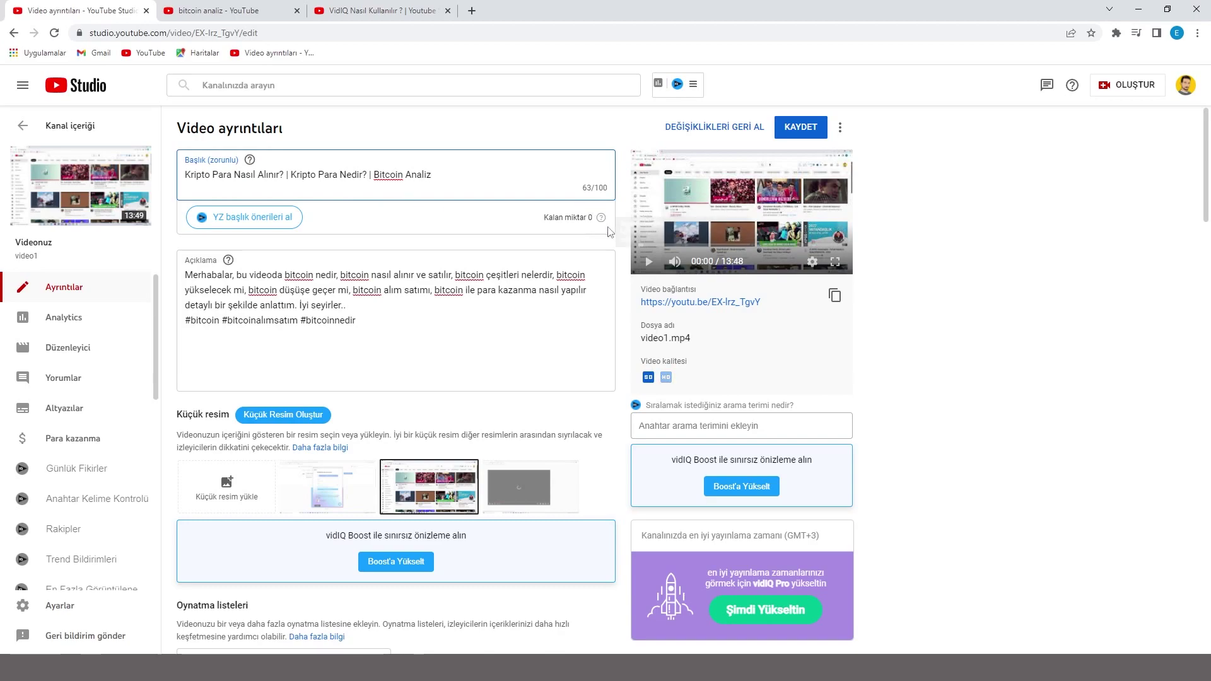
Check the video's vidIQ SEO score and its optimization checklist against the cards, end screen and subtitles settings.
{"action": "scroll", "coordinate": [738, 353], "scroll_direction": "down", "scroll_amount": 15}
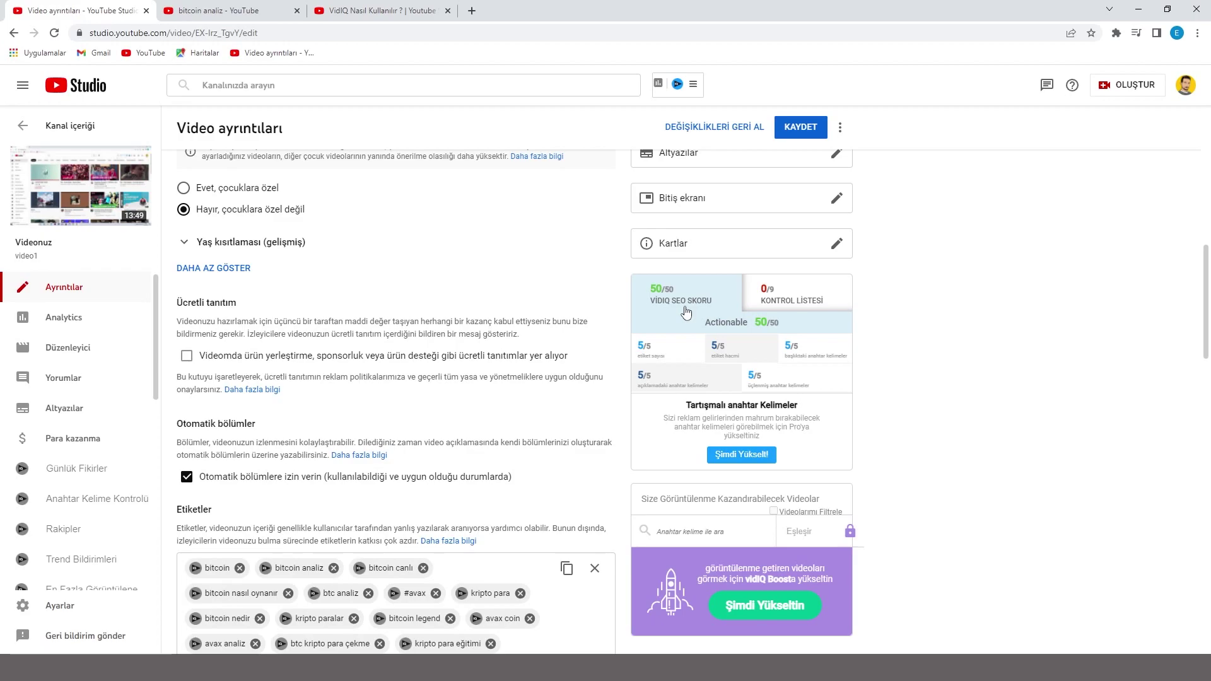
{"action": "left_click", "coordinate": [788, 301]}
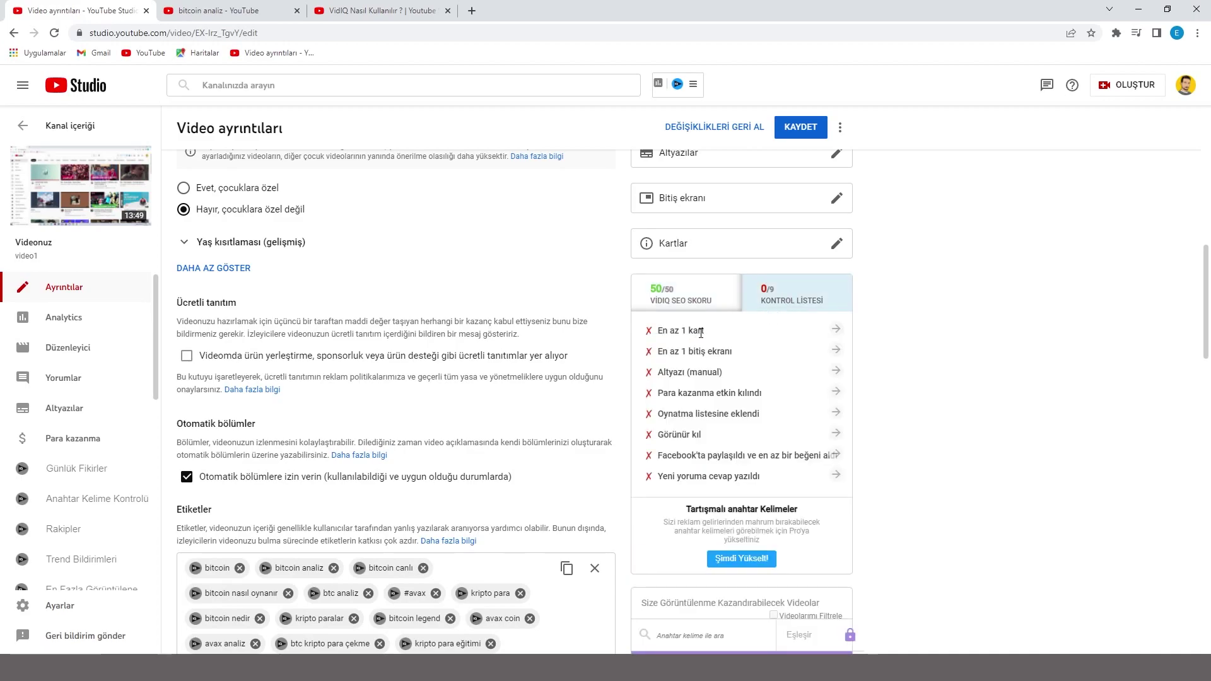
{"action": "scroll", "coordinate": [700, 356], "scroll_direction": "up", "scroll_amount": 2}
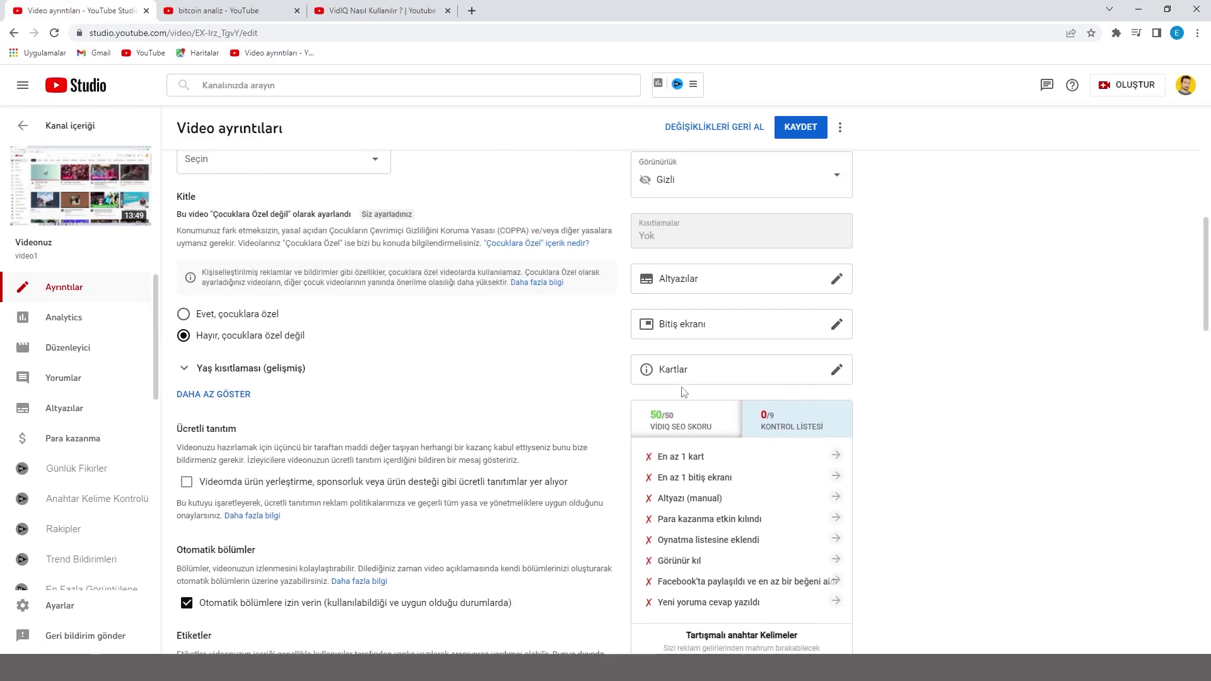
{"action": "scroll", "coordinate": [686, 384], "scroll_direction": "down", "scroll_amount": 2}
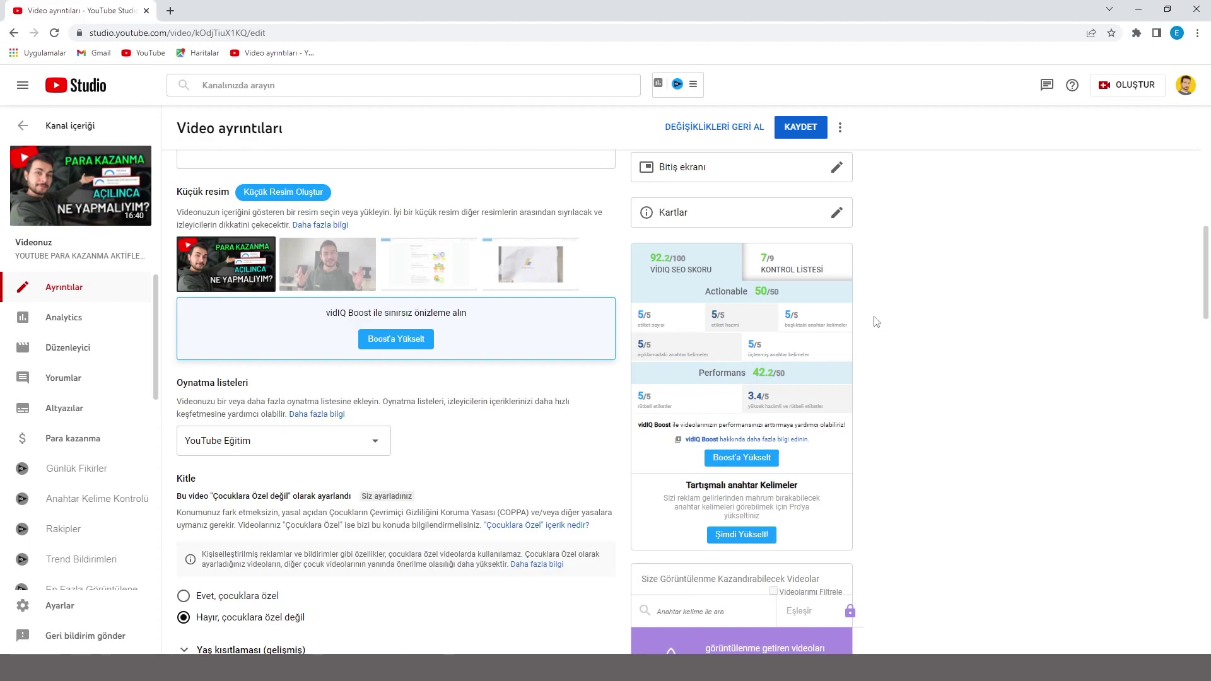
Review the vidIQ checklist and the tags of the YouTube monetization video for comparison.
{"action": "left_click", "coordinate": [794, 268]}
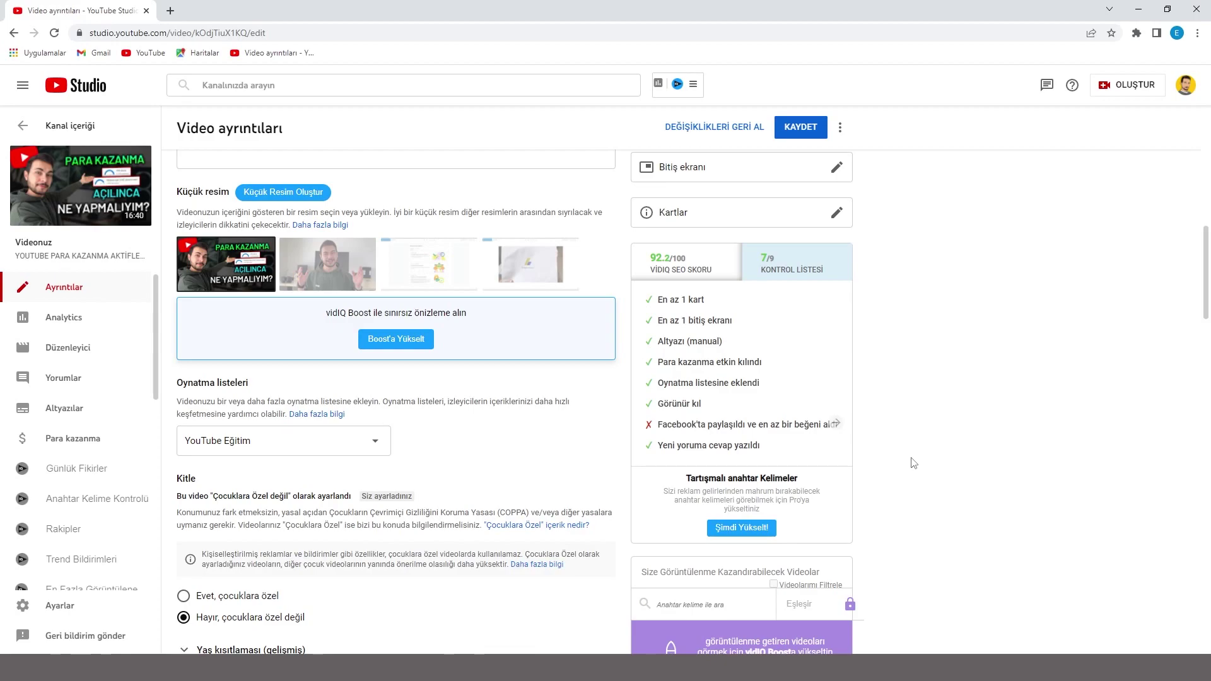
{"action": "scroll", "coordinate": [914, 464], "scroll_direction": "down", "scroll_amount": 12}
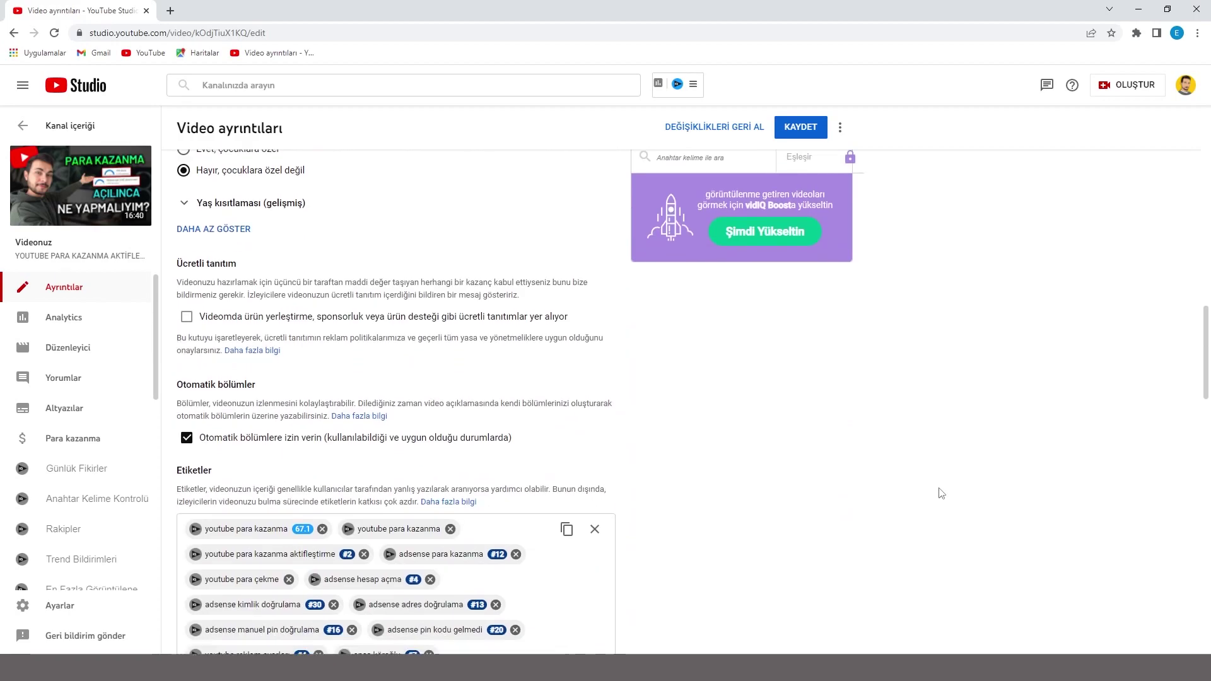